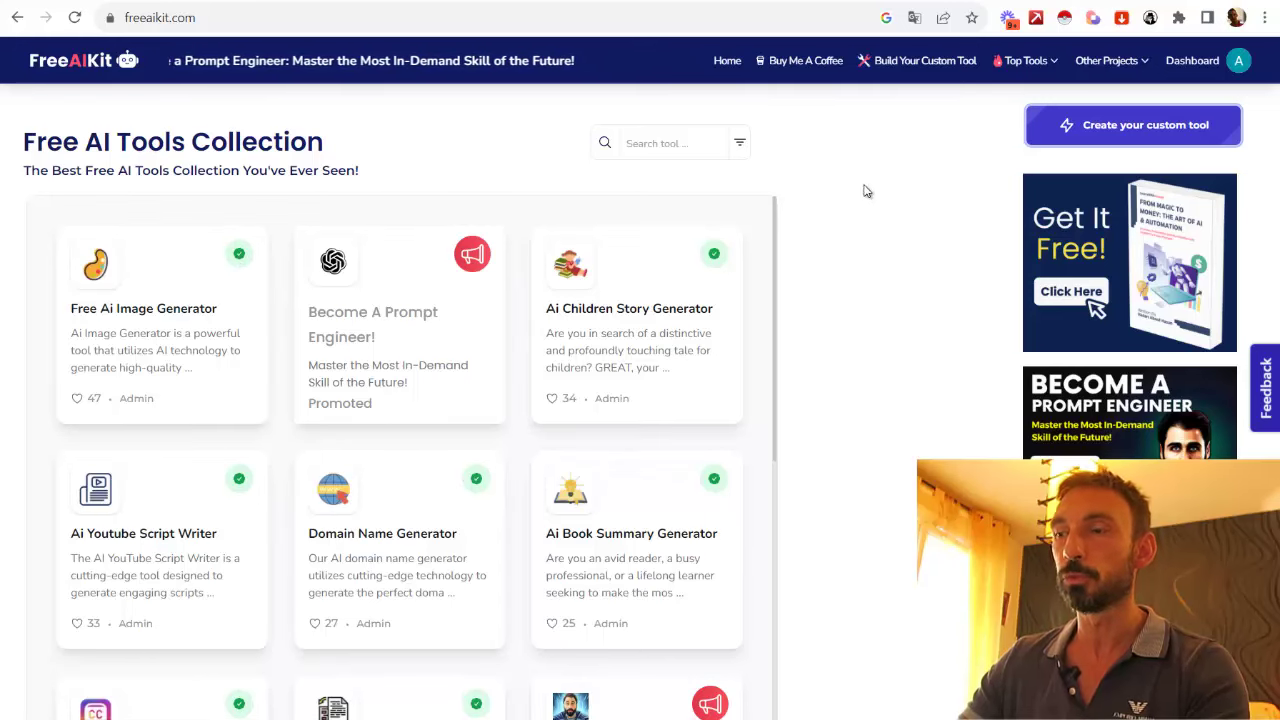
Open the custom tool creation page, and in Canva create a blank design with custom dimensions of 1000 × 1000 px
{"action": "left_click", "coordinate": [1114, 137]}
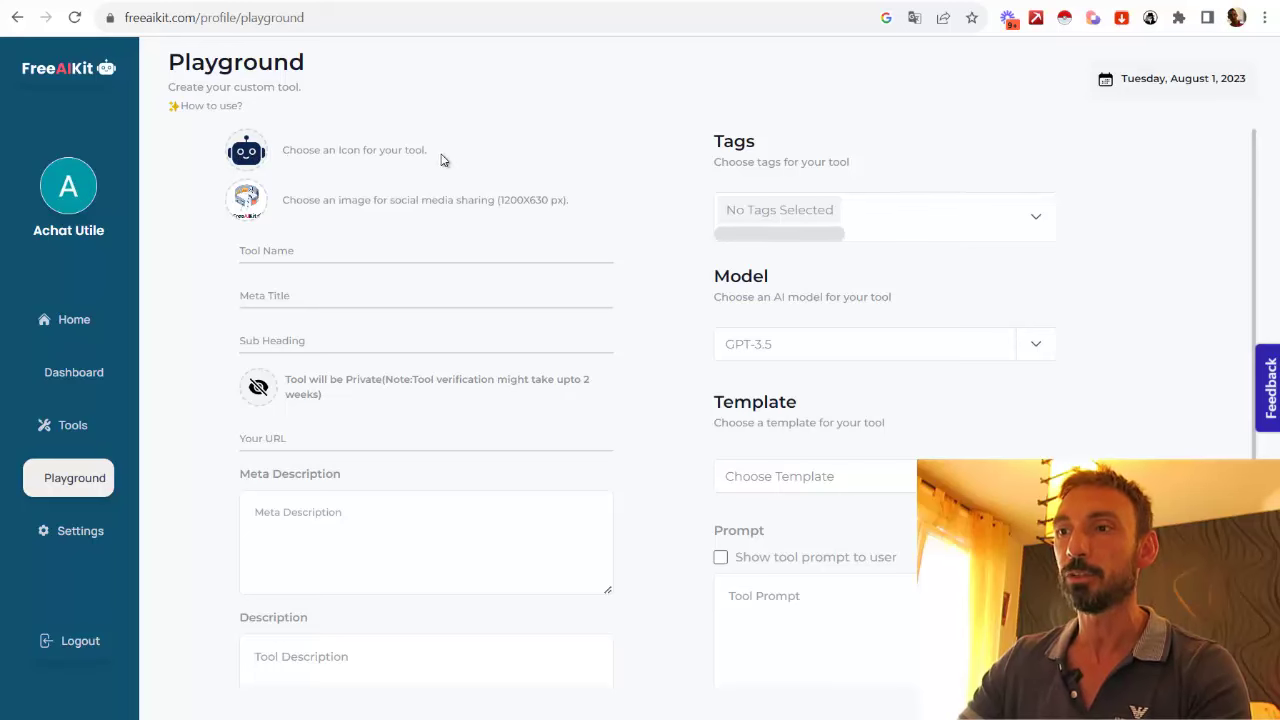
{"action": "key", "text": "ctrl+Tab"}
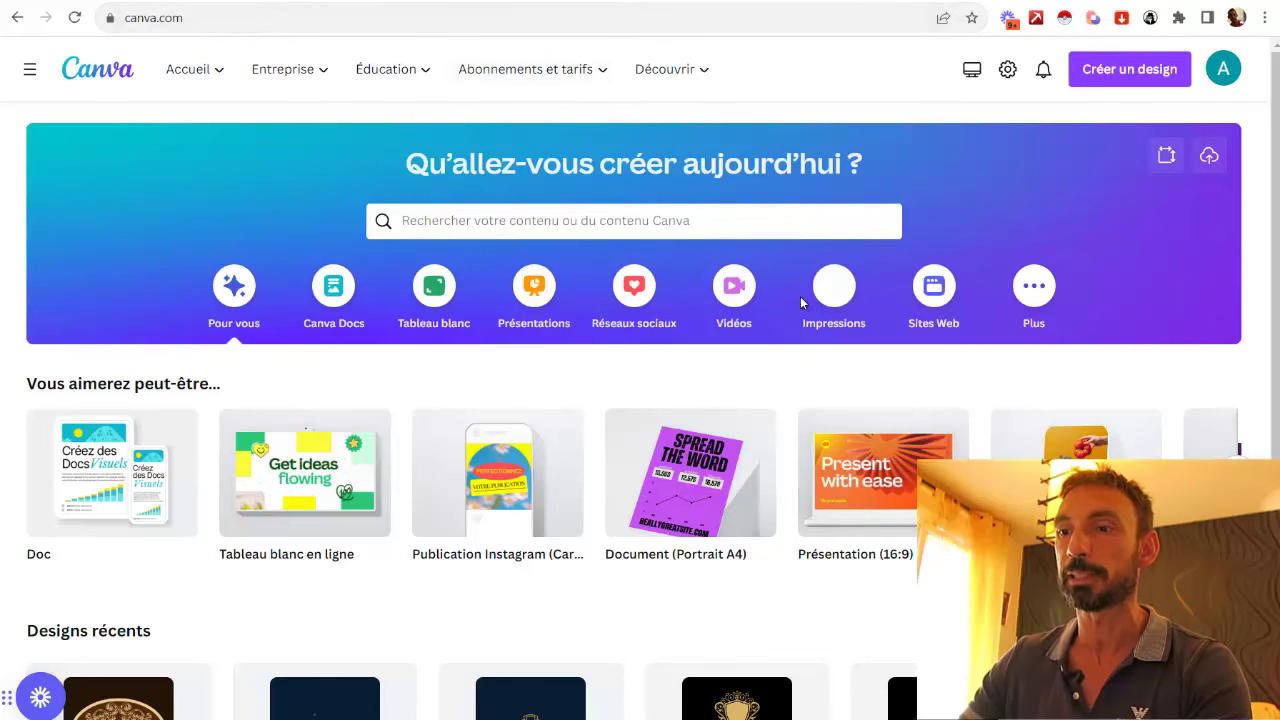
{"action": "left_click", "coordinate": [1119, 72]}
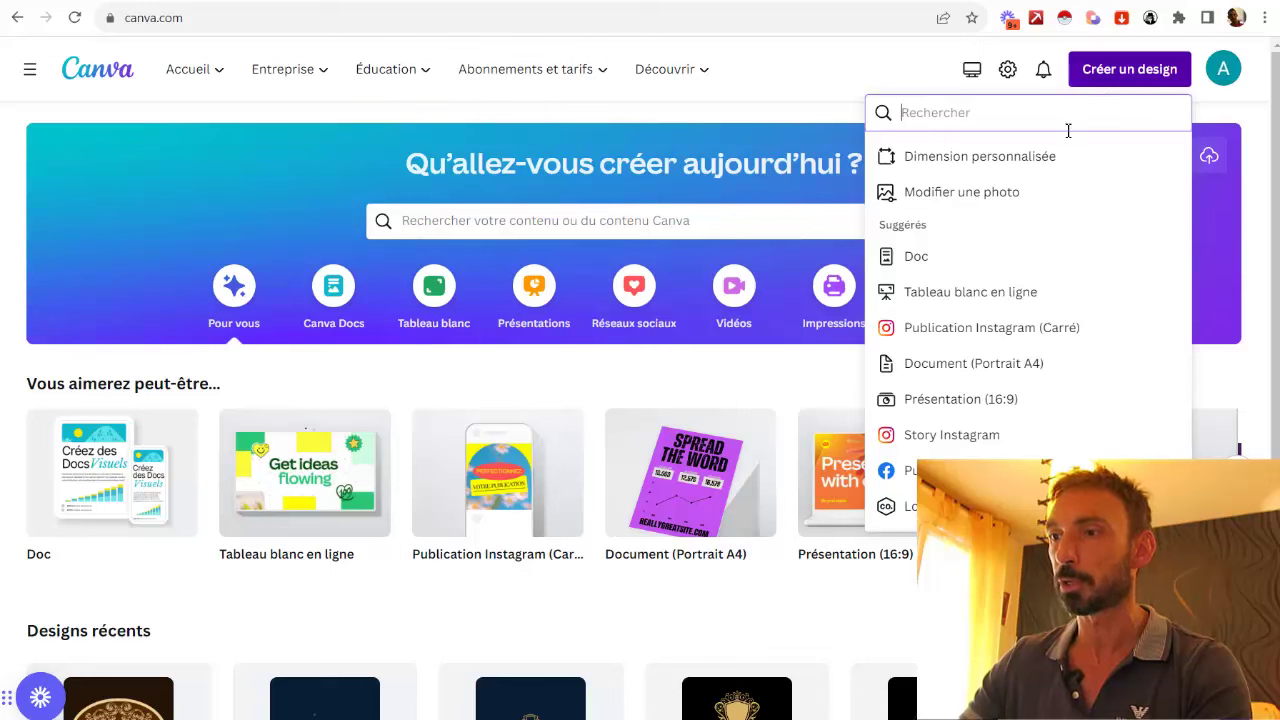
{"action": "left_click", "coordinate": [975, 160]}
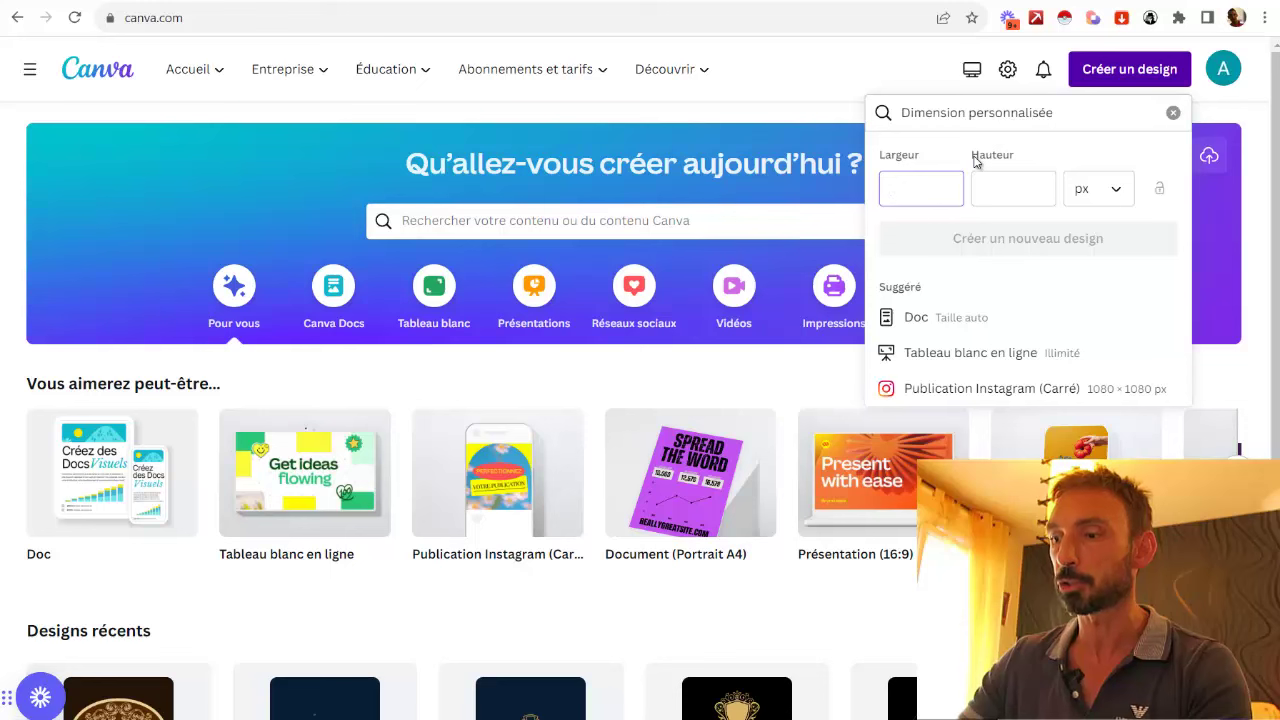
{"action": "type", "text": "1000"}
{"action": "left_click", "coordinate": [1007, 187]}
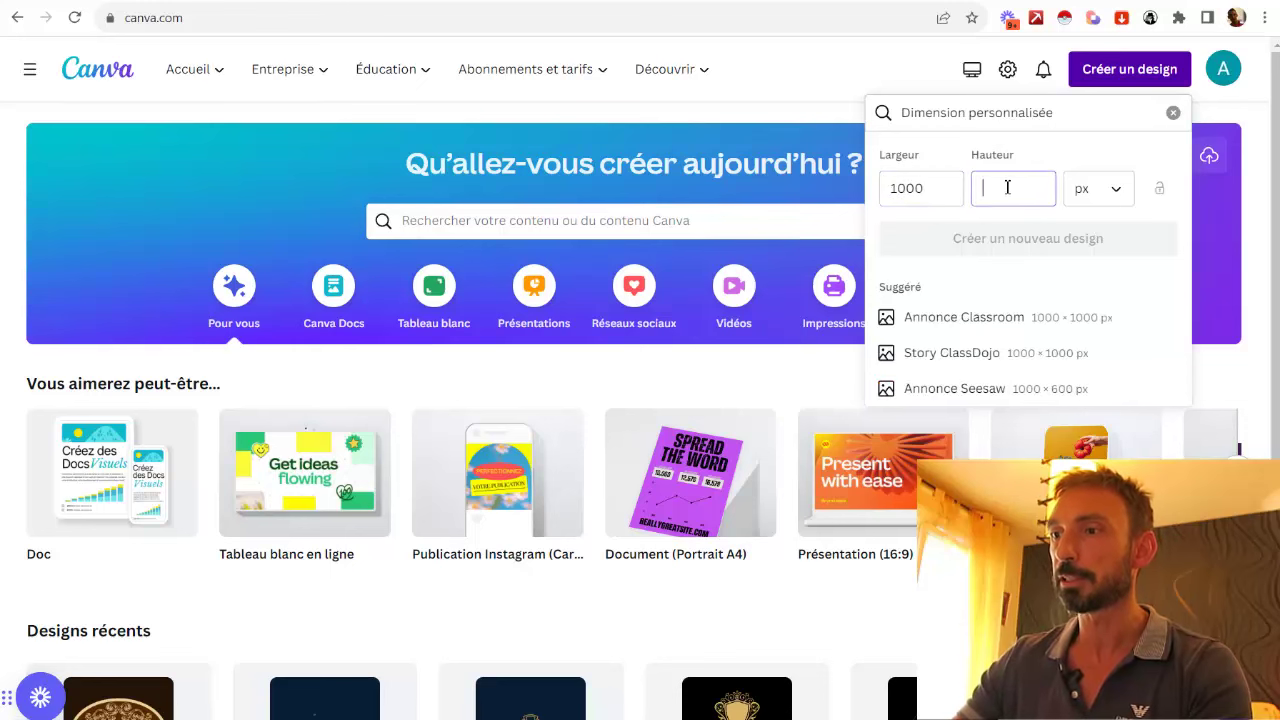
{"action": "type", "text": "1000"}
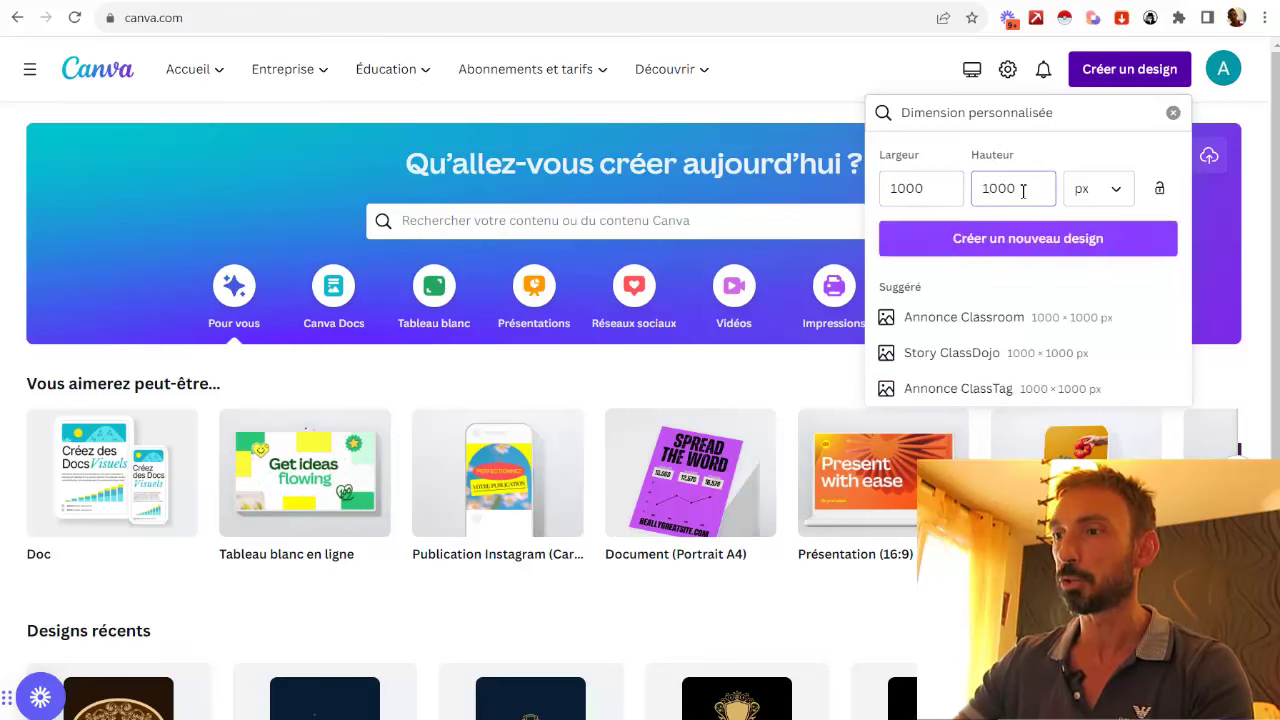
{"action": "left_click", "coordinate": [1030, 238]}
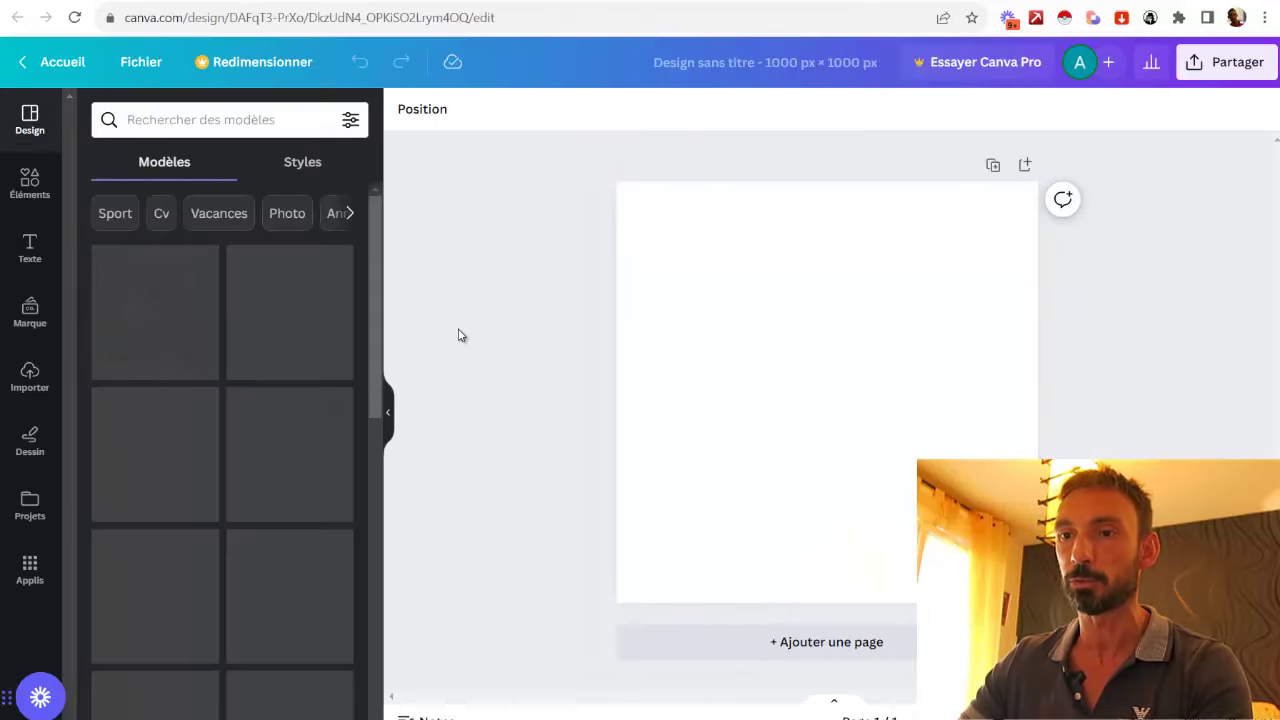
Search the design templates for "email" and browse the results
{"action": "left_click", "coordinate": [195, 120]}
{"action": "type", "text": "email"}
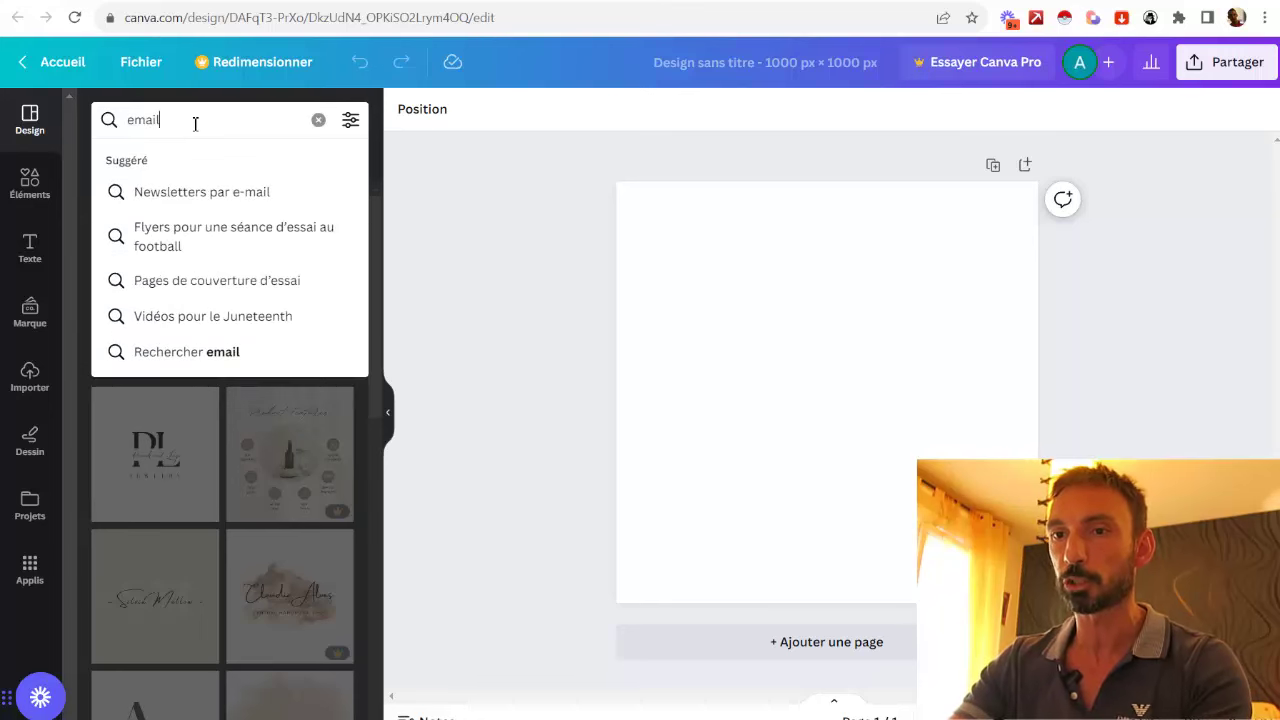
{"action": "key", "text": "Return"}
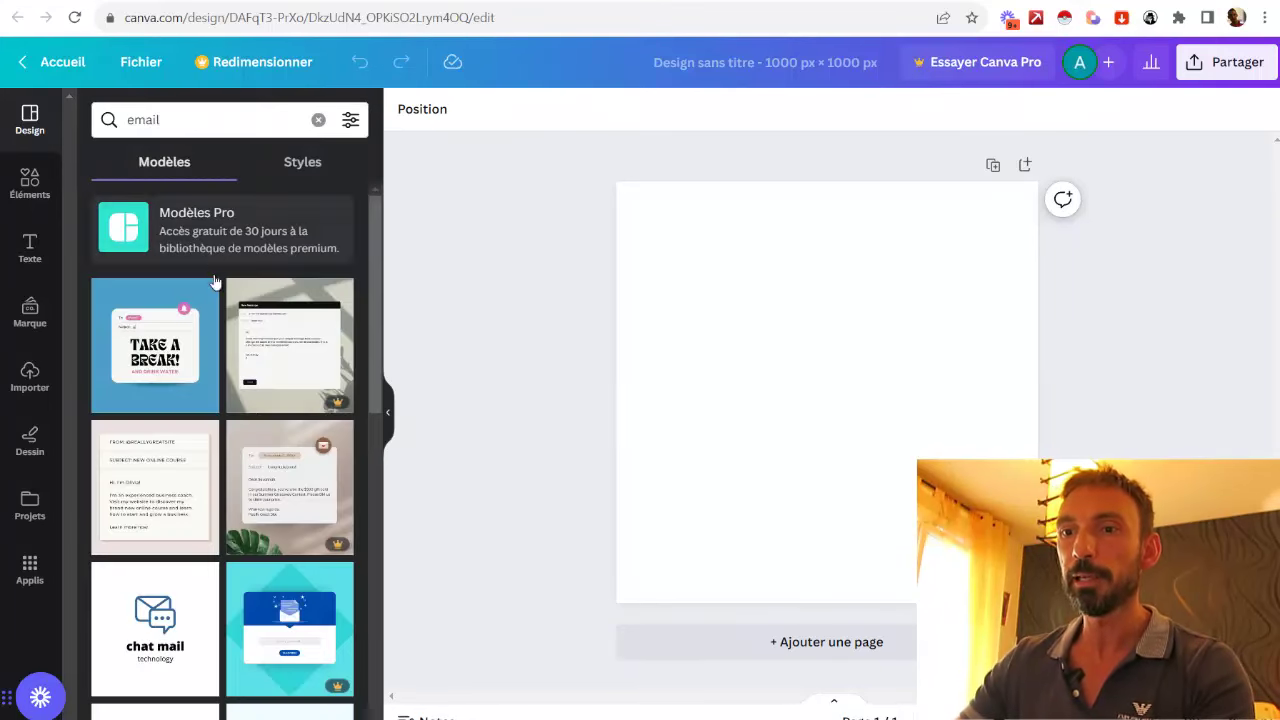
{"action": "scroll", "coordinate": [240, 332], "scroll_direction": "down", "scroll_amount": 3}
{"action": "scroll", "coordinate": [240, 332], "scroll_direction": "up", "scroll_amount": 3}
Add the round envelope icon from the "email" illustrations to the design, enlarge it and centre it on the page
{"action": "left_click", "coordinate": [30, 183]}
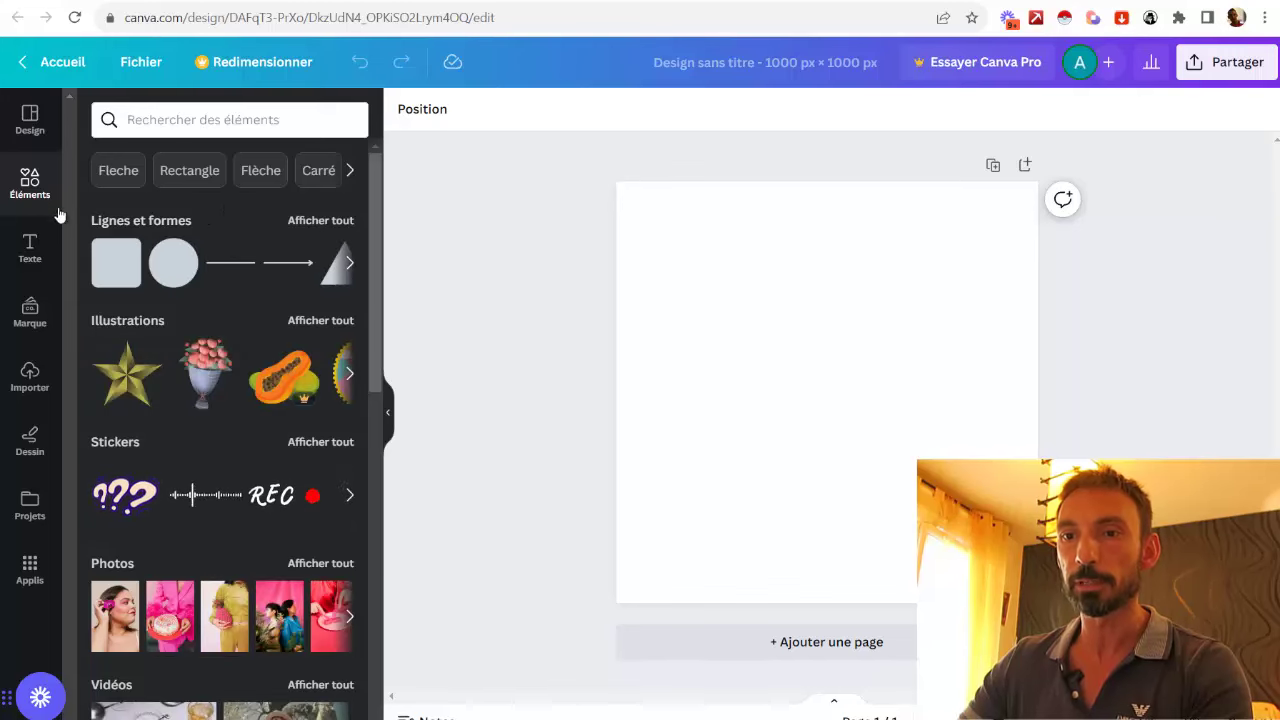
{"action": "left_click", "coordinate": [176, 162]}
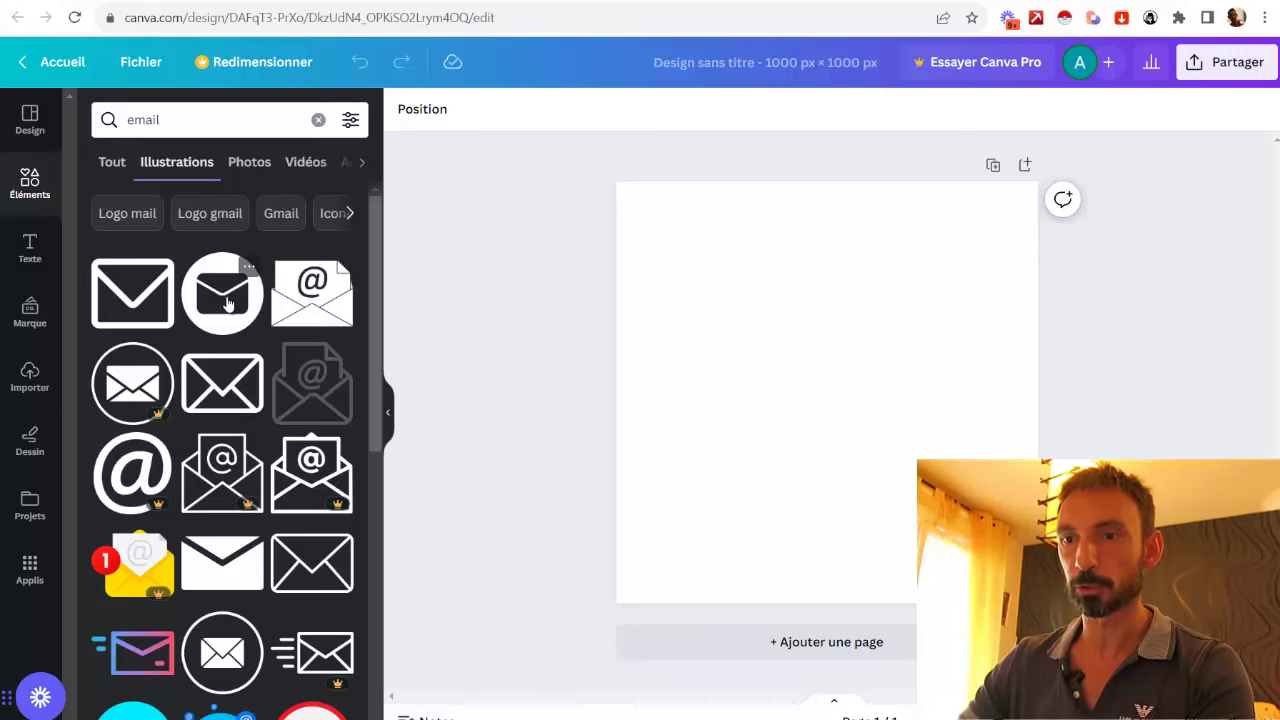
{"action": "left_click_drag", "start_coordinate": [228, 303], "coordinate": [856, 361]}
{"action": "left_click_drag", "start_coordinate": [922, 467], "coordinate": [1014, 571]}
{"action": "left_click_drag", "start_coordinate": [868, 383], "coordinate": [812, 325]}
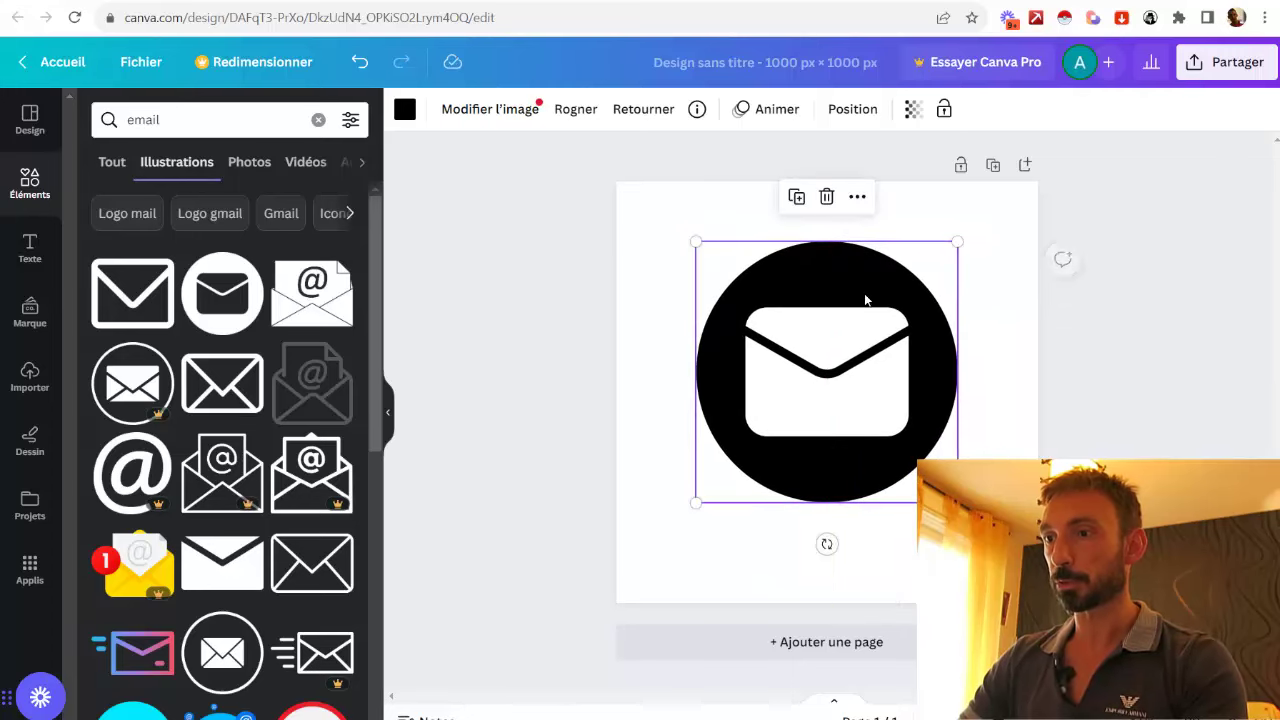
{"action": "left_click_drag", "start_coordinate": [957, 241], "coordinate": [995, 203]}
{"action": "left_click_drag", "start_coordinate": [863, 354], "coordinate": [845, 381]}
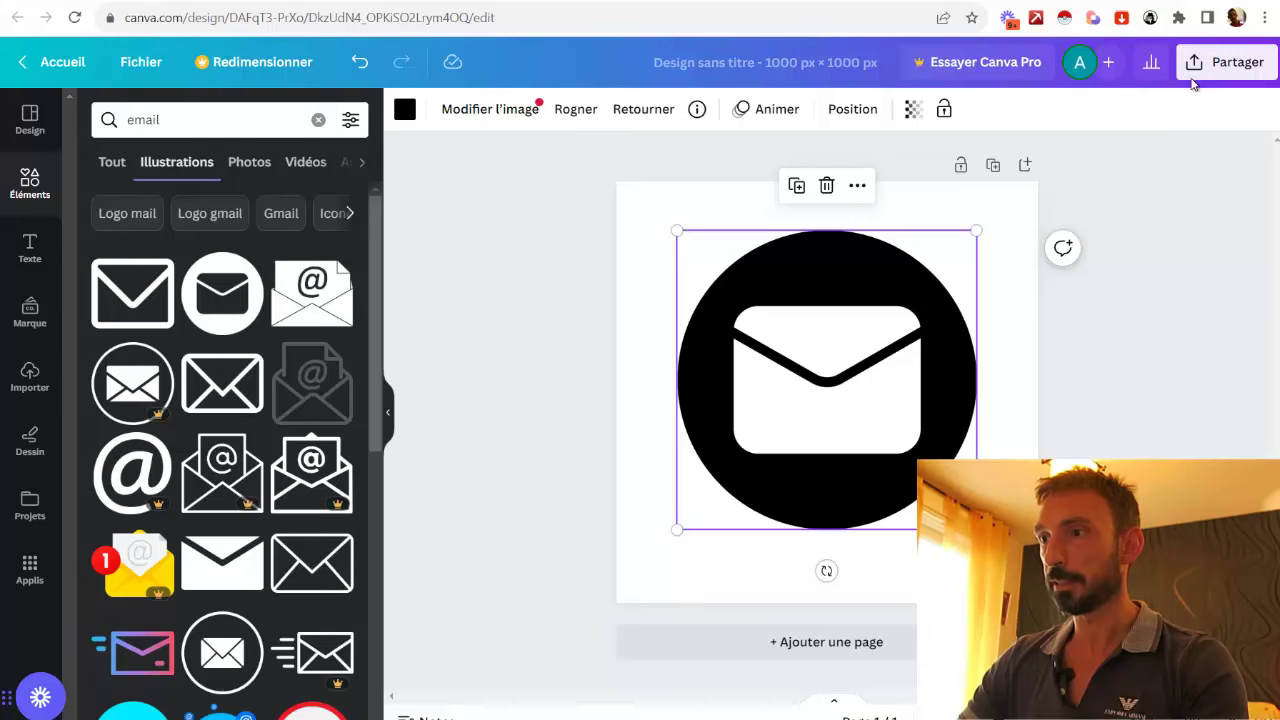
Download the envelope design as a PNG file at 1000 × 1000 px
{"action": "left_click", "coordinate": [1197, 70]}
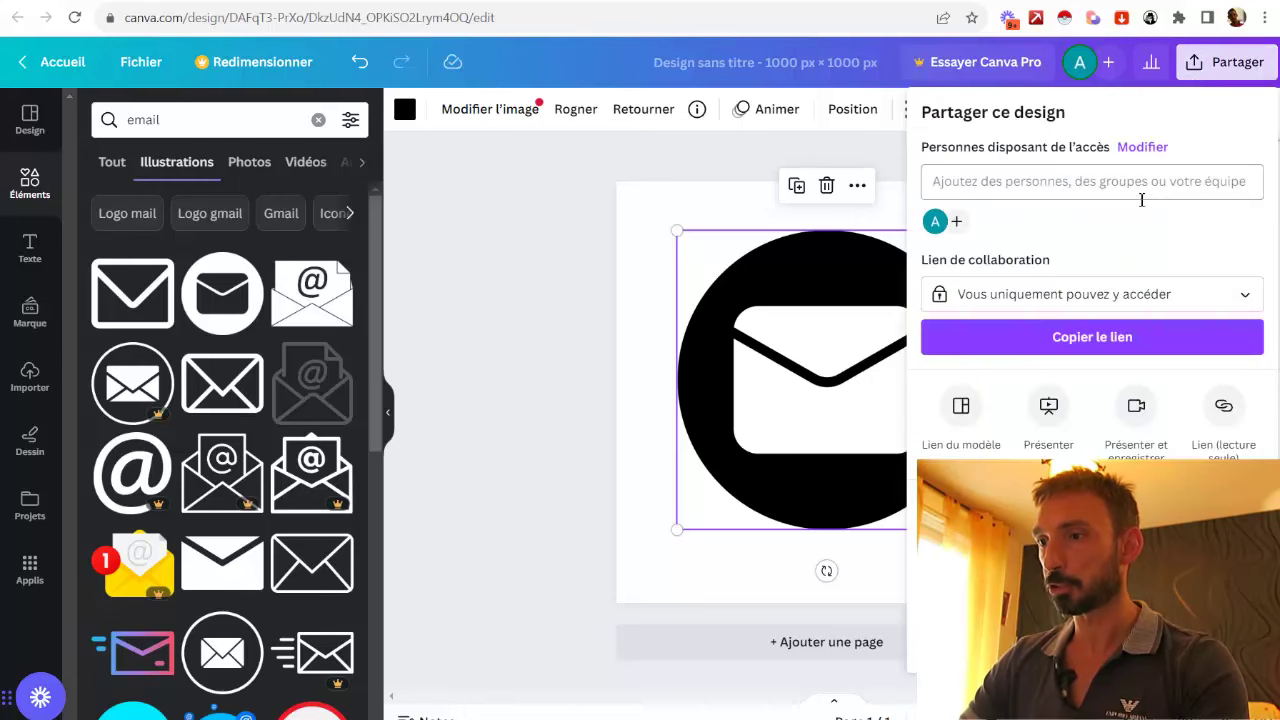
{"action": "left_click", "coordinate": [961, 490]}
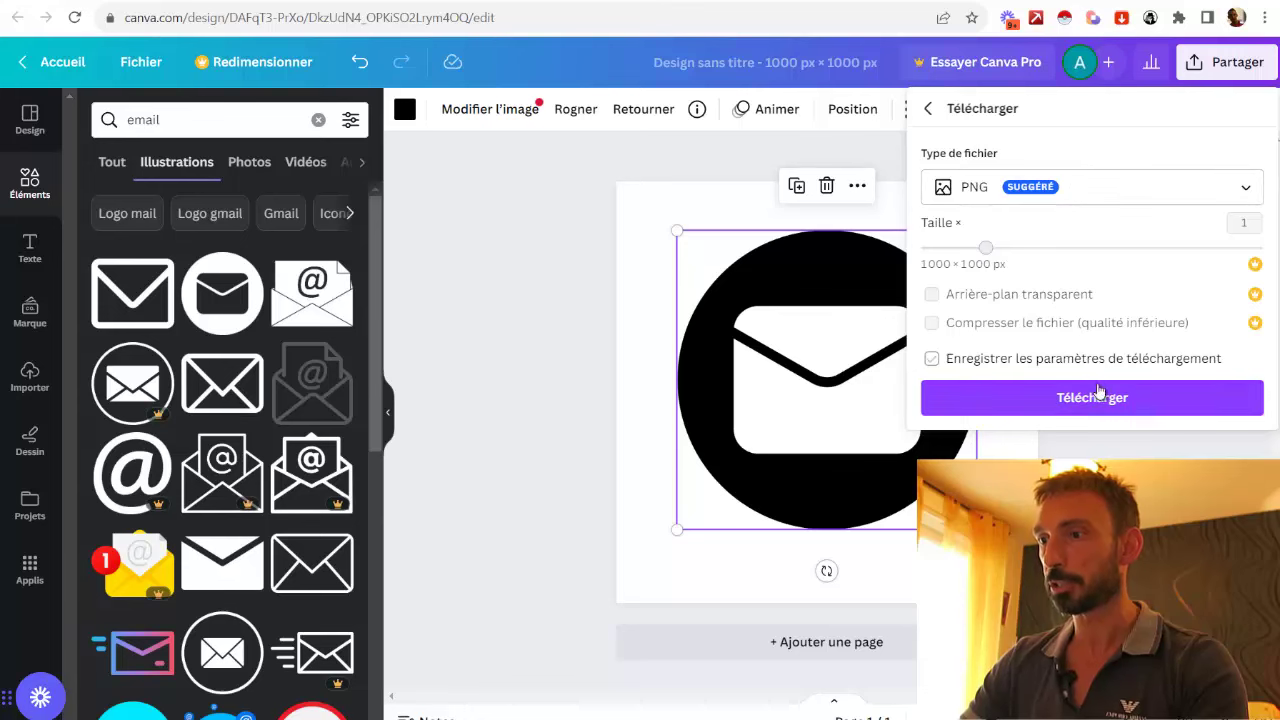
{"action": "left_click", "coordinate": [1100, 398]}
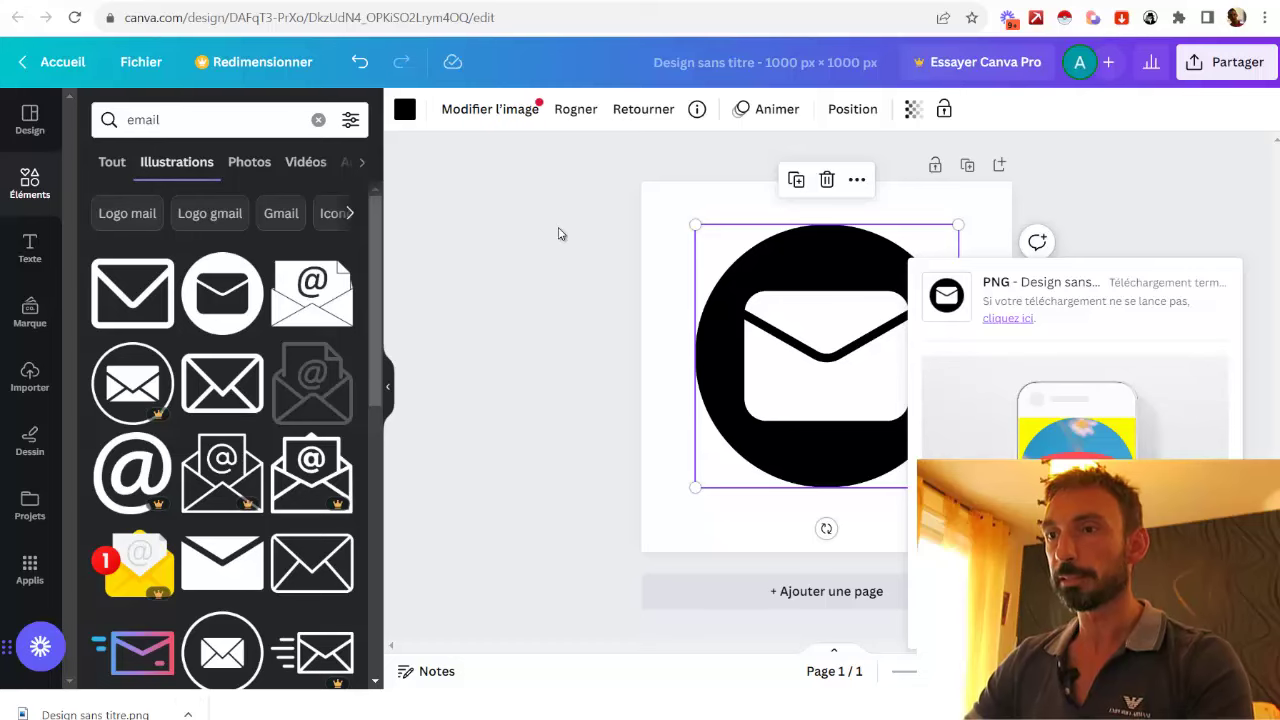
Switch back to the FreeAIKit playground and upload "Design sans titre.png" as the tool's icon
{"action": "key", "text": "ctrl+Tab"}
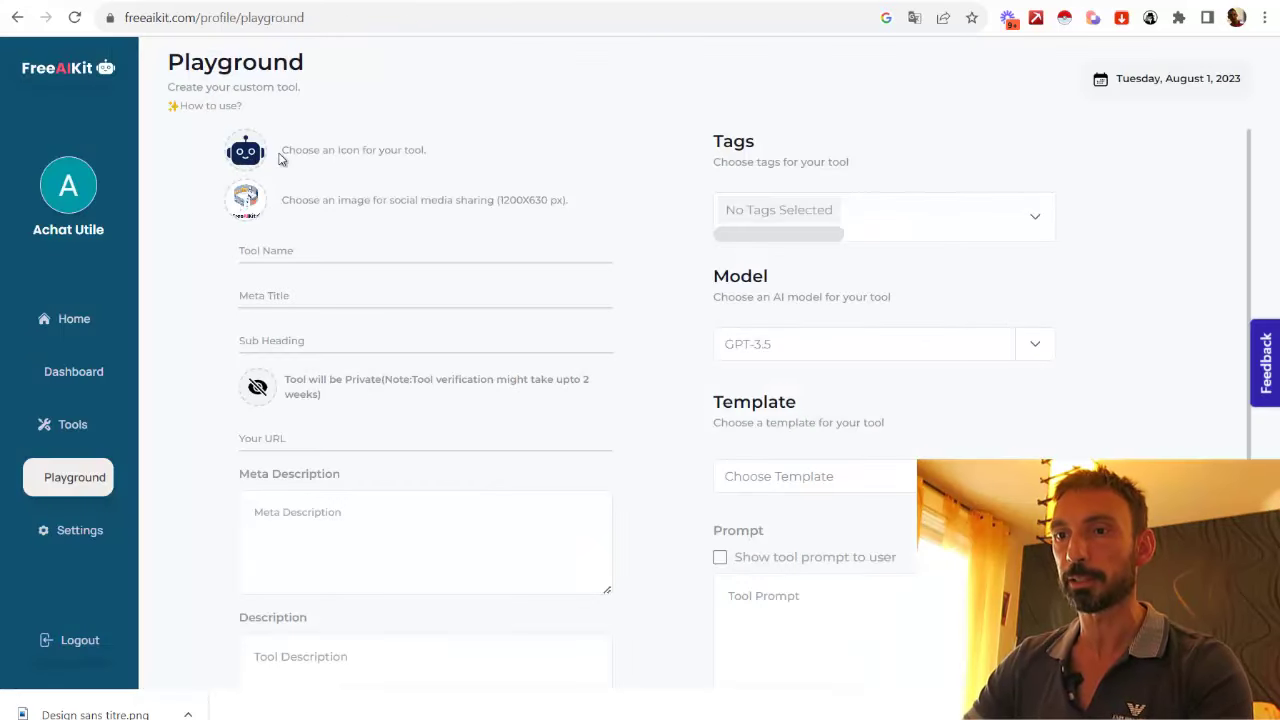
{"action": "left_click", "coordinate": [251, 157]}
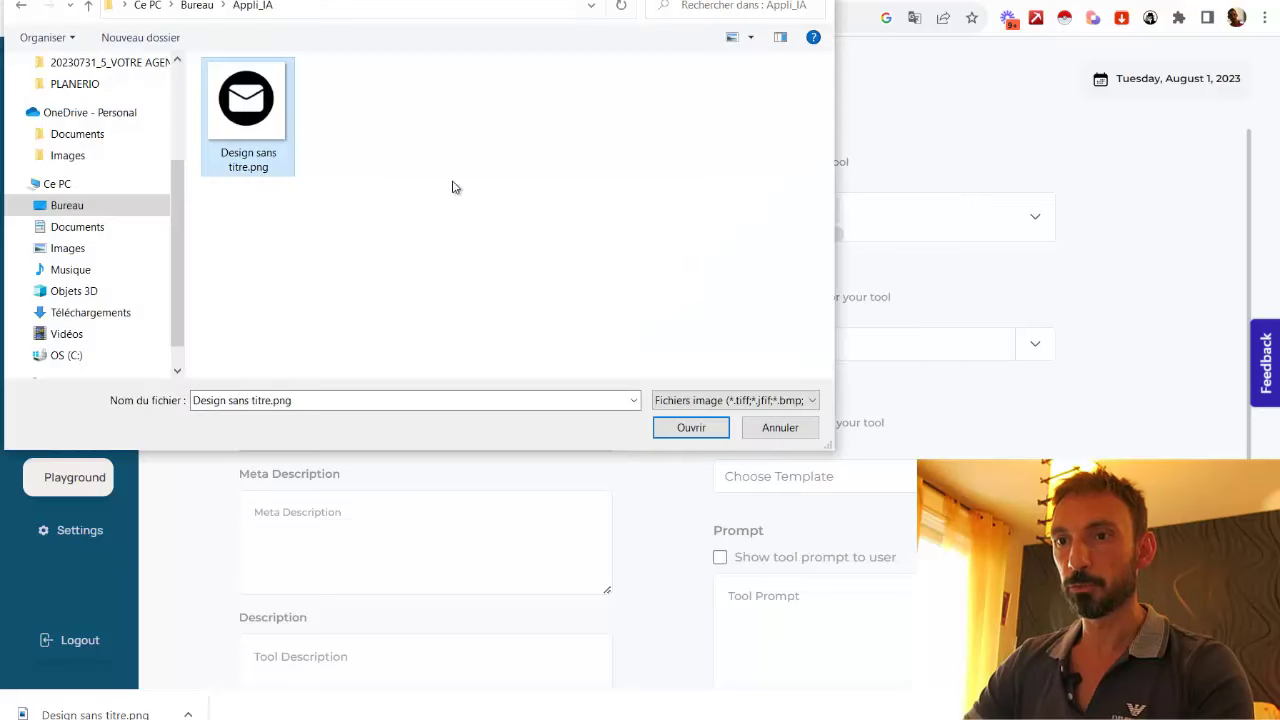
{"action": "left_click", "coordinate": [703, 422]}
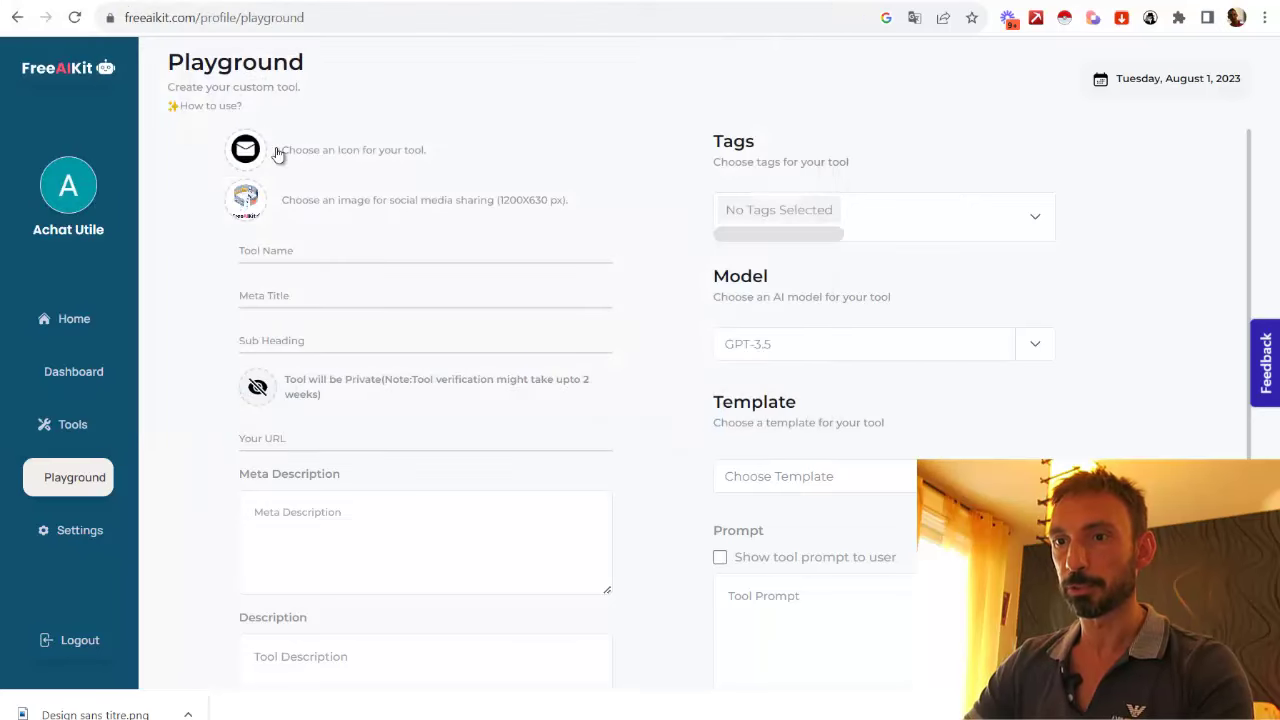
Name the tool "Generateur De Titres Gagnants Pour Emails"
{"action": "left_click", "coordinate": [268, 250]}
{"action": "type", "text": "Generateur De Titres Gagnants Pour Emails"}
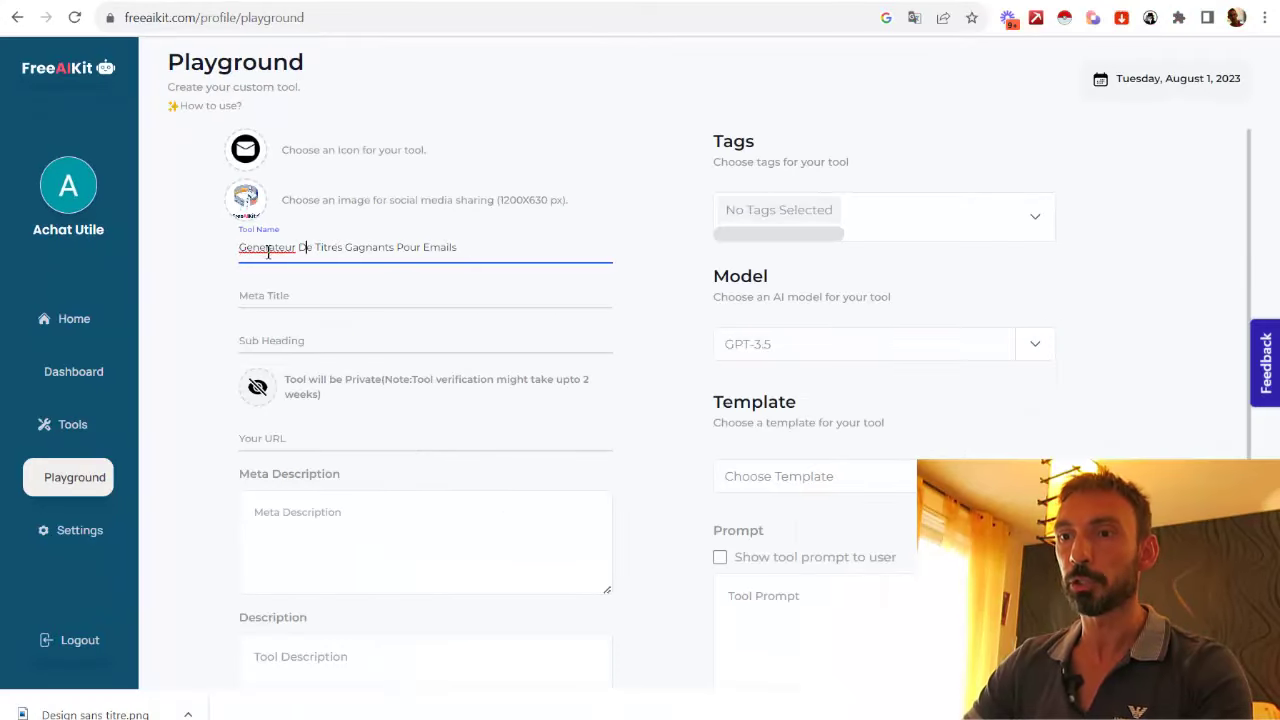
{"action": "left_click_drag", "start_coordinate": [243, 252], "coordinate": [458, 250]}
{"action": "left_click", "coordinate": [467, 251]}
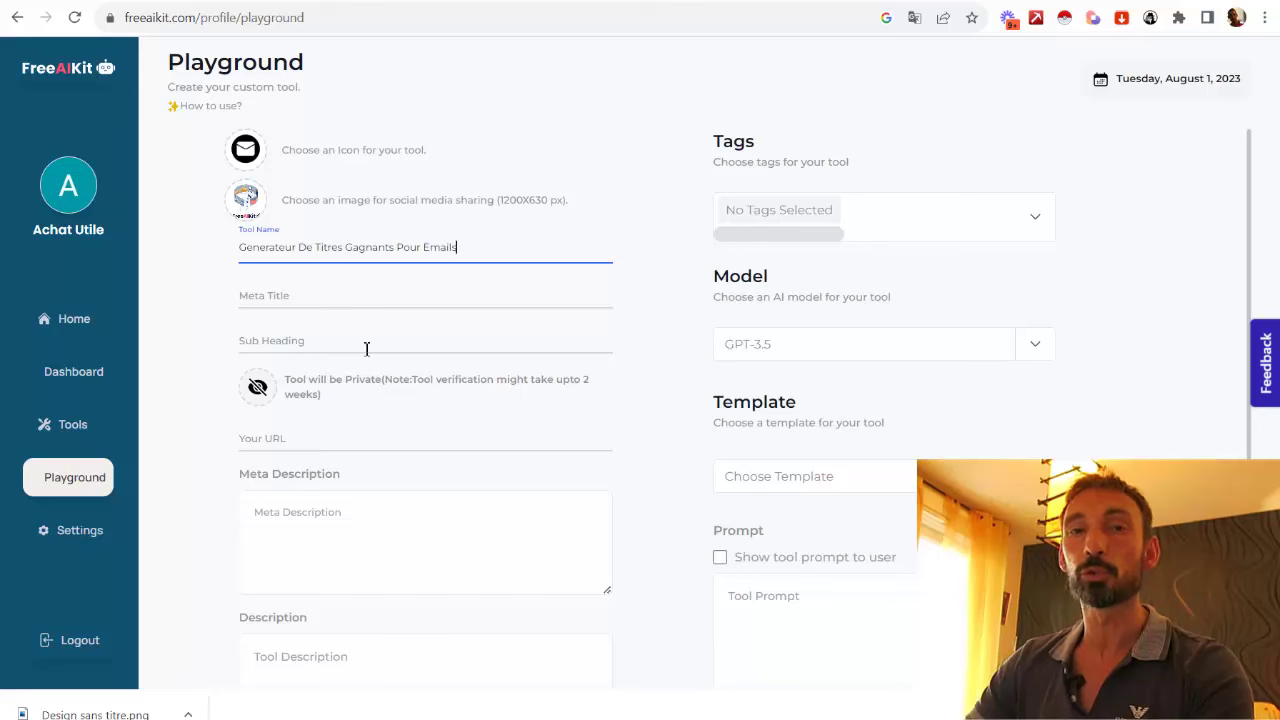
Set the meta description to "Vous pouvez utiliser ce générateur de titres d'emails pour créer des titres d'emails gagnants qui font un maximum de clics."
{"action": "scroll", "coordinate": [366, 345], "scroll_direction": "down", "scroll_amount": 1}
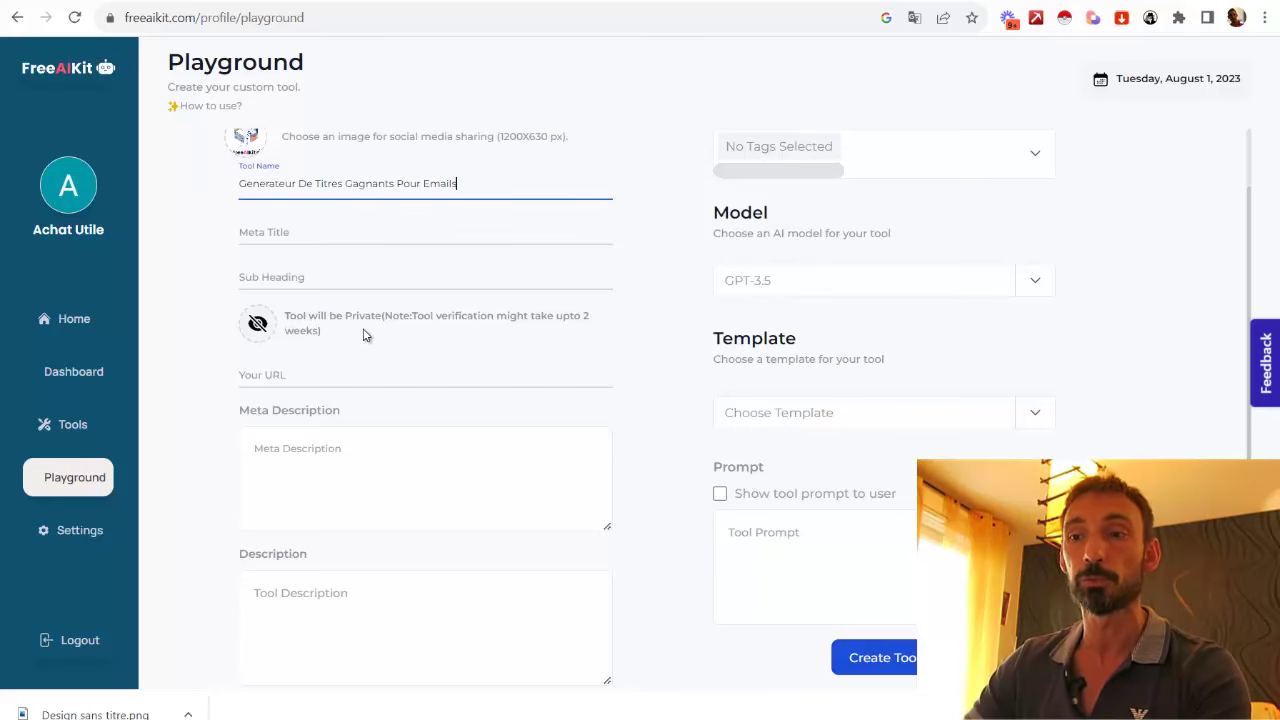
{"action": "scroll", "coordinate": [369, 340], "scroll_direction": "down", "scroll_amount": 1}
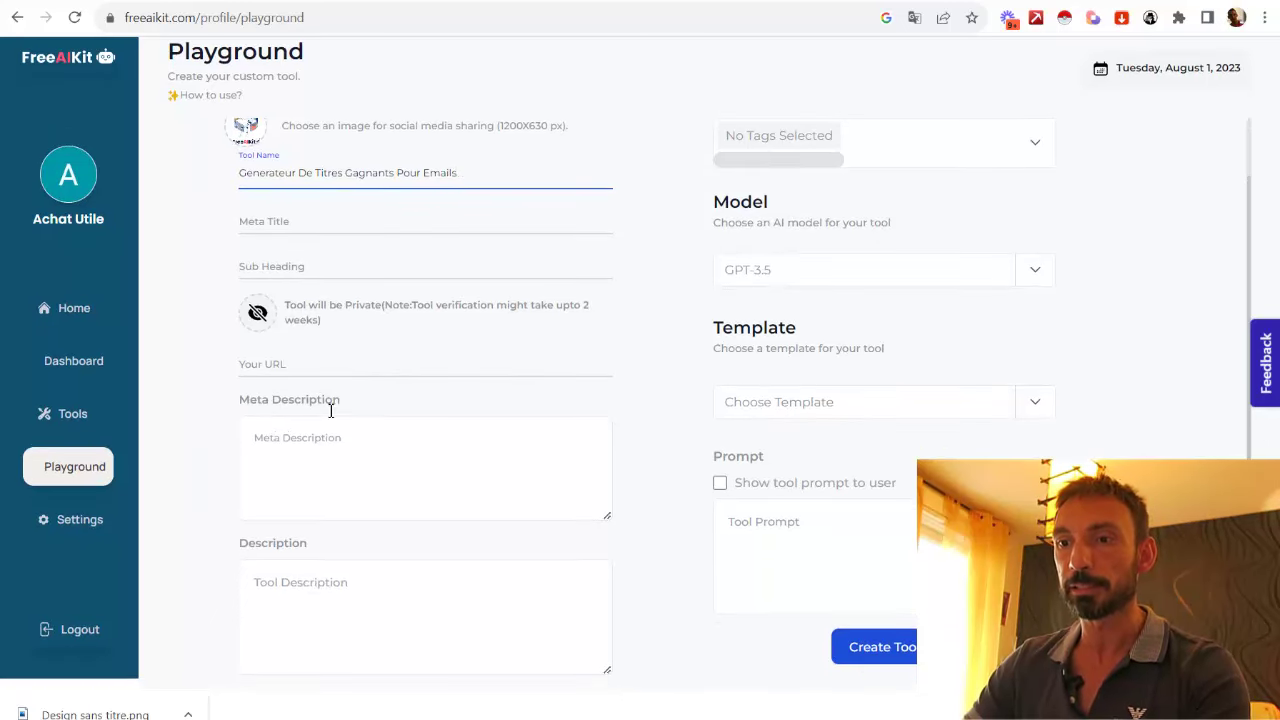
{"action": "left_click", "coordinate": [257, 437]}
{"action": "type", "text": "Vous pouvez utiliser ce générateur de titres d'emails pour créer des titres d'emails gagnants qui font un maximum de clics"}
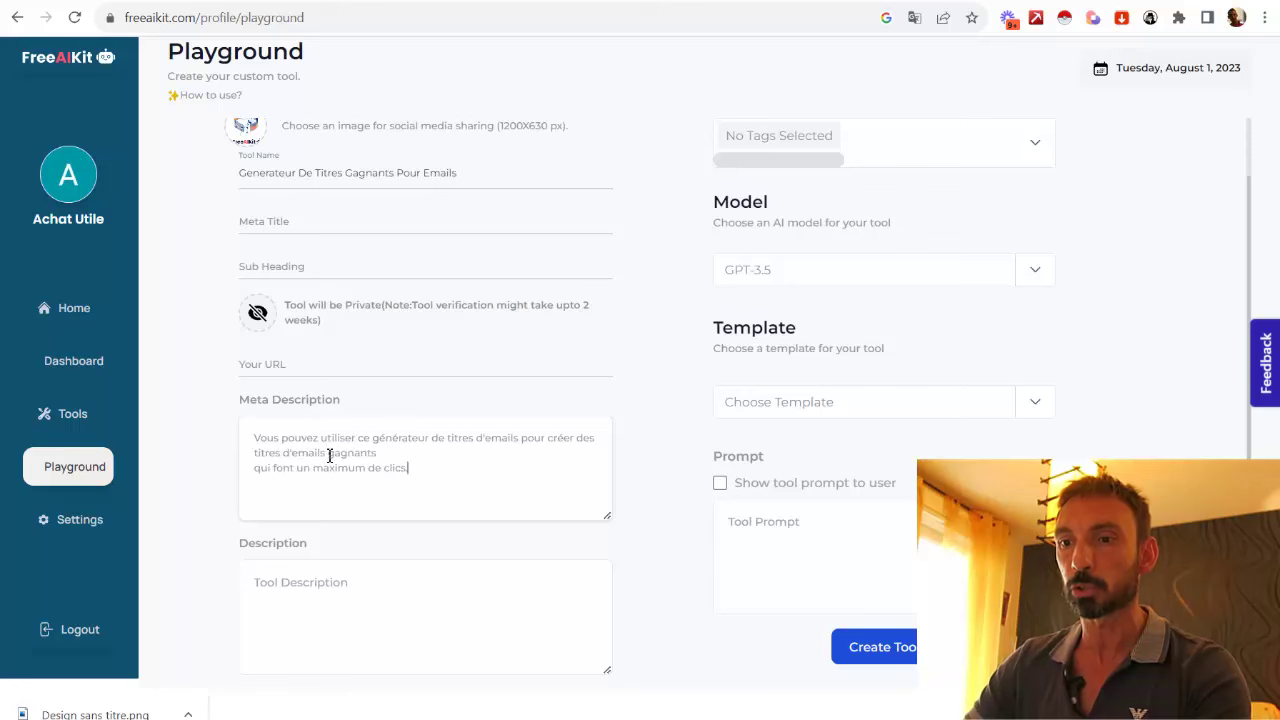
{"action": "left_click", "coordinate": [256, 468]}
{"action": "key", "text": "BackSpace"}
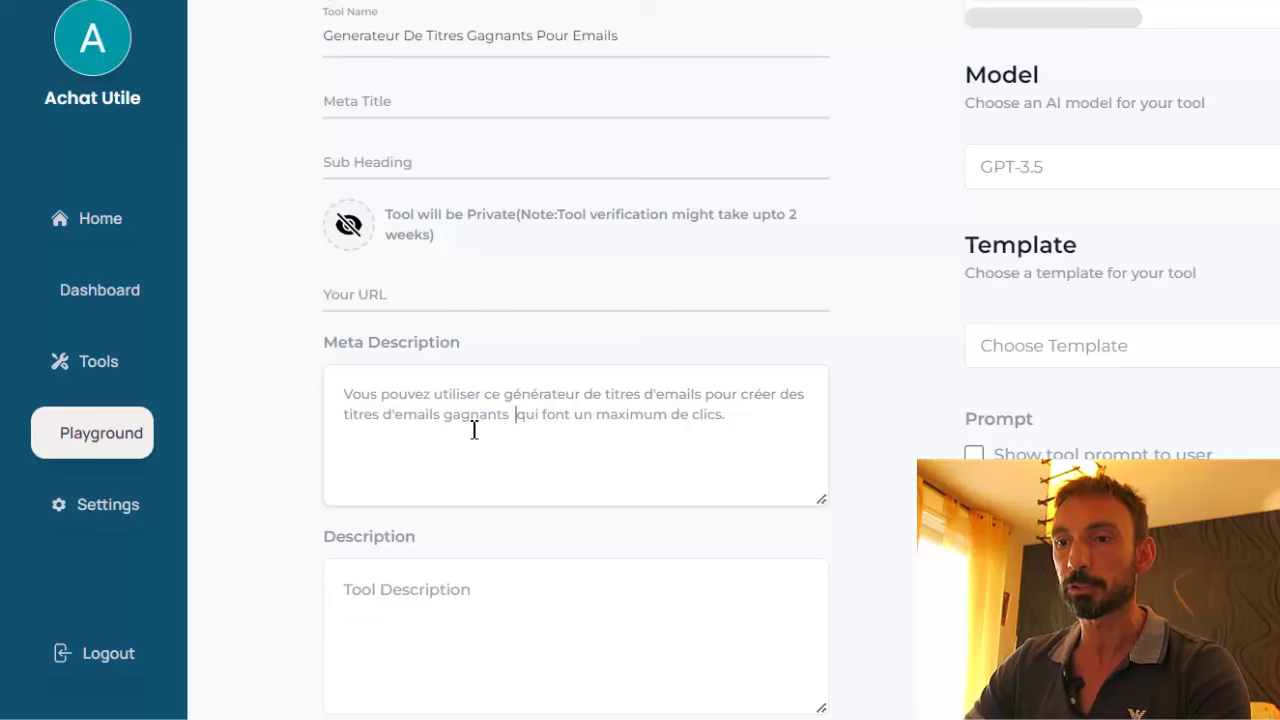
Copy the whole meta description text into the tool's Description field
{"action": "left_click_drag", "start_coordinate": [748, 422], "coordinate": [344, 390]}
{"action": "key", "text": "ctrl+c"}
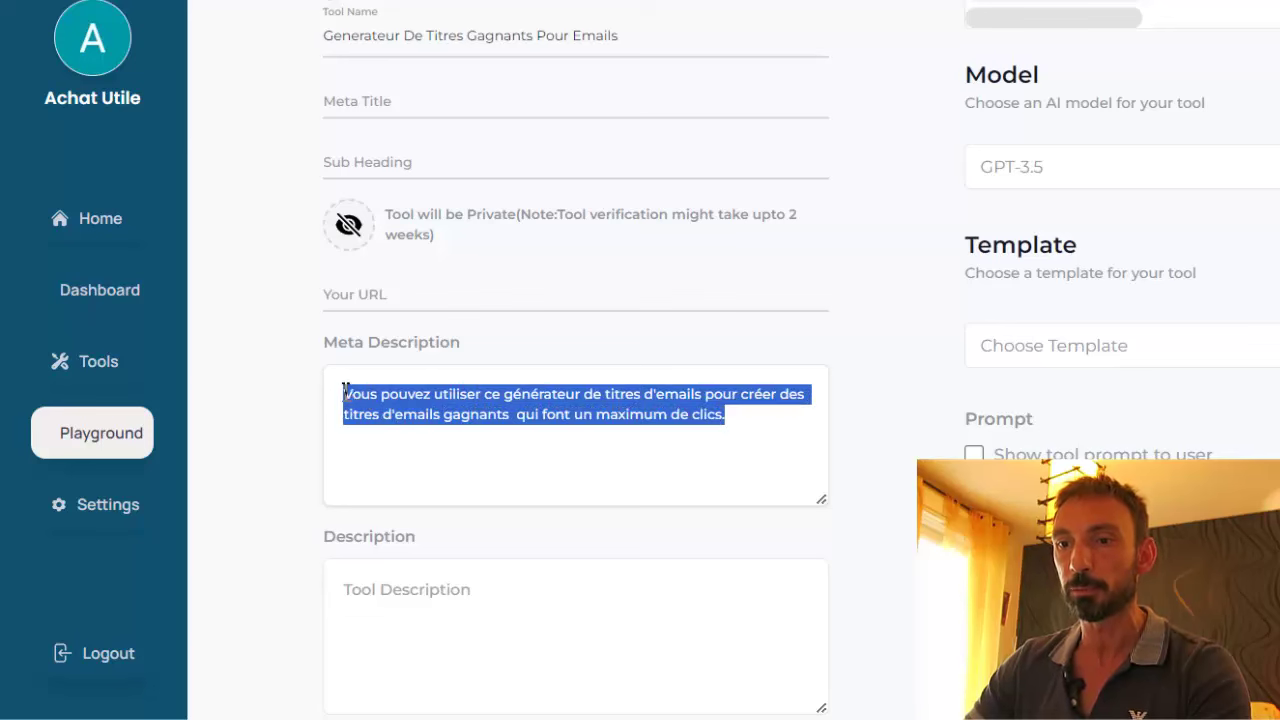
{"action": "left_click", "coordinate": [421, 592]}
{"action": "key", "text": "ctrl+v"}
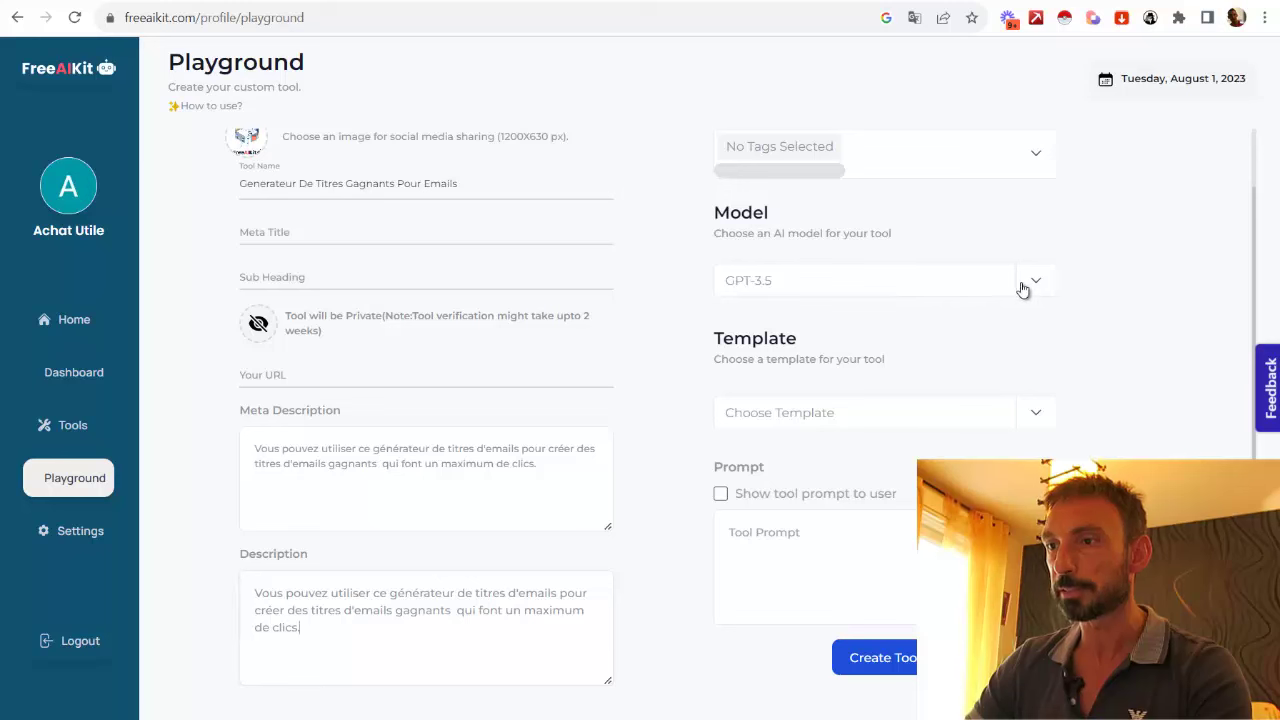
Choose the GPT-3.5 model and the "One input 1" template for the tool
{"action": "left_click", "coordinate": [1036, 284]}
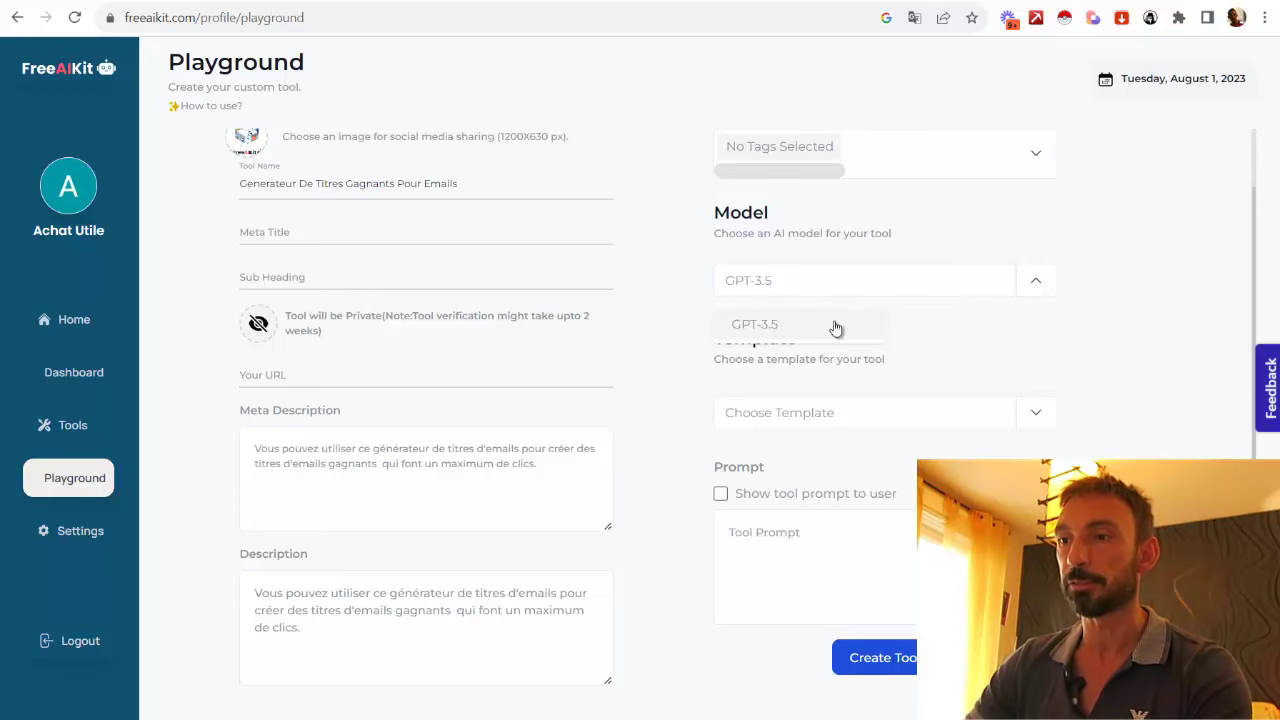
{"action": "left_click", "coordinate": [790, 325]}
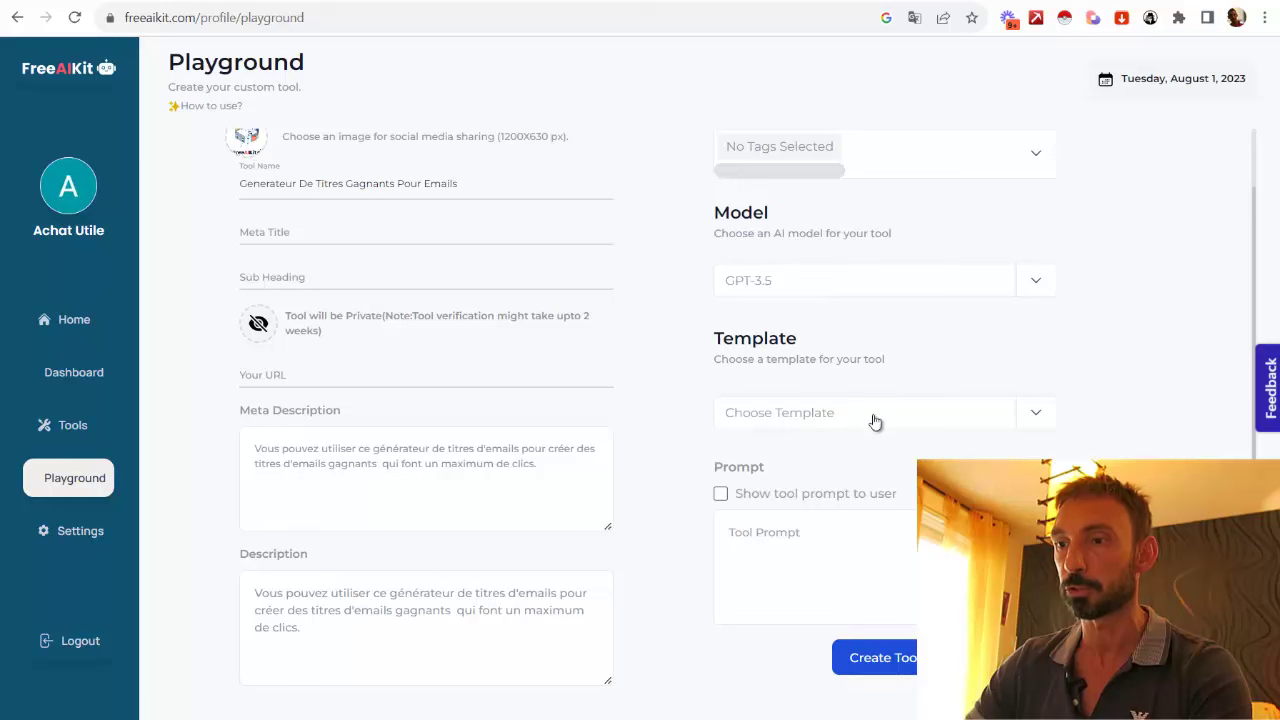
{"action": "left_click", "coordinate": [1037, 416]}
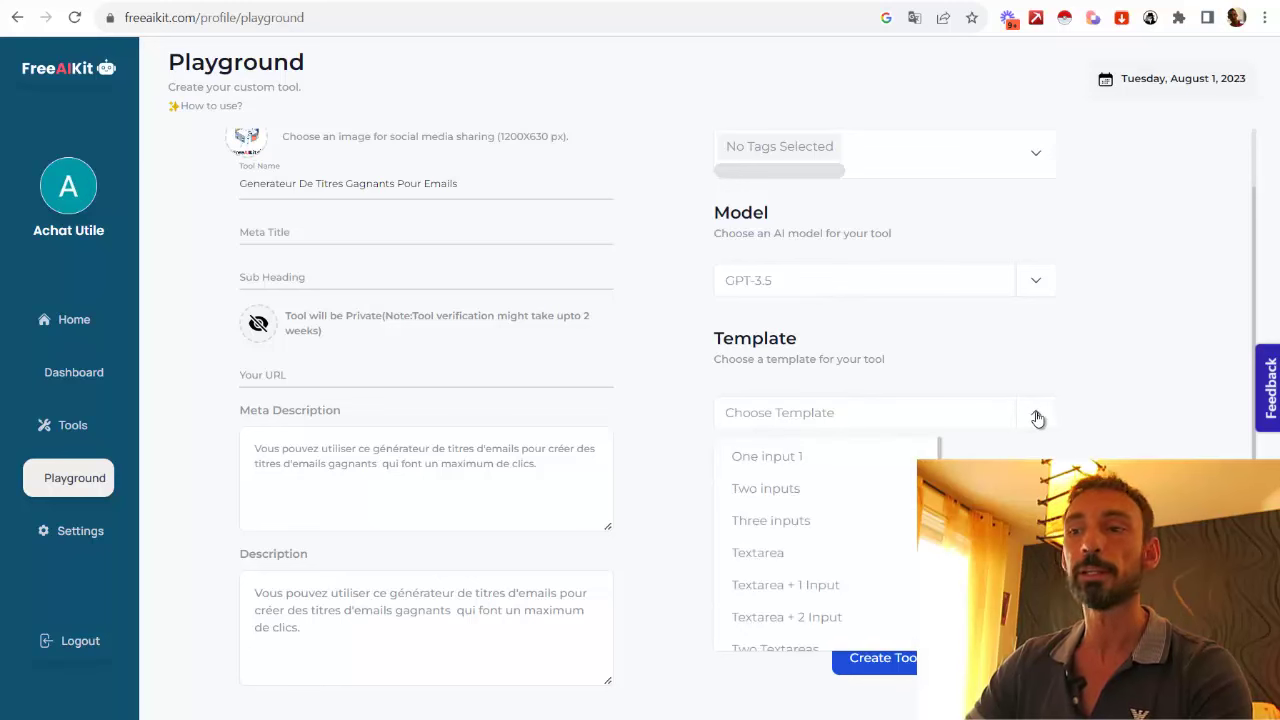
{"action": "left_click", "coordinate": [743, 458]}
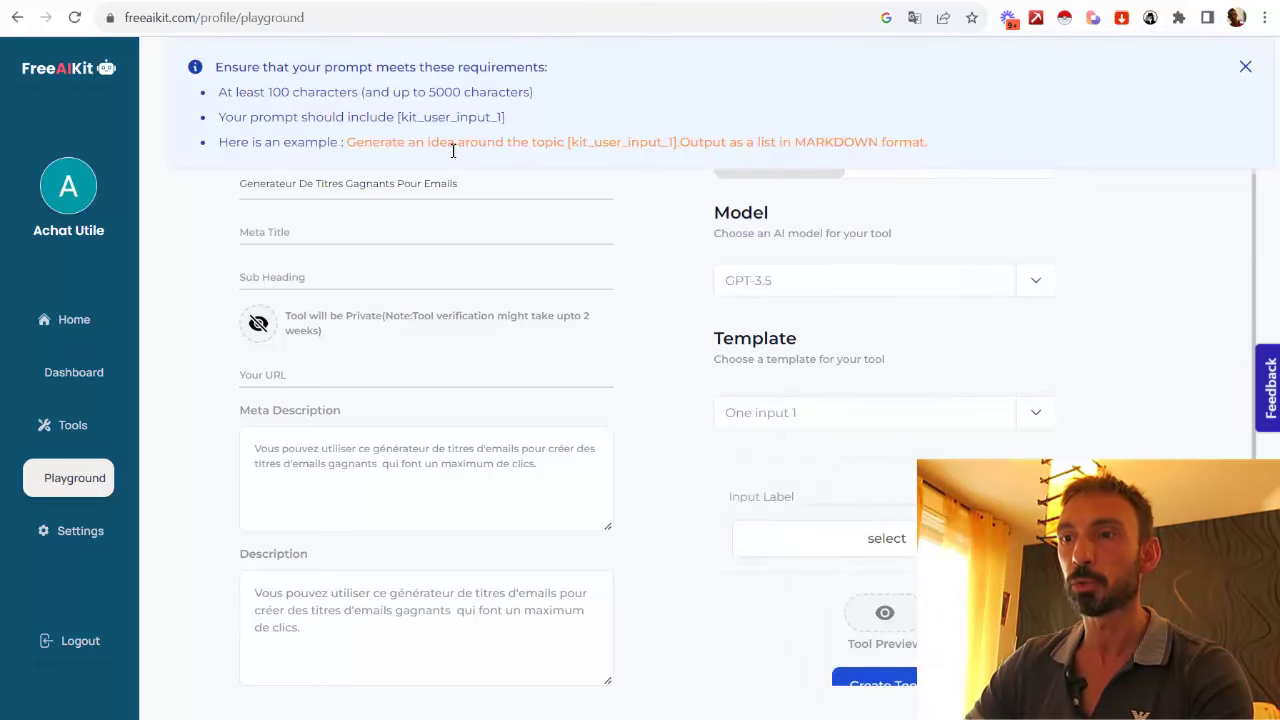
Examine the prompt requirements, the [kit_user_input_1] placeholder in the example, and the empty tool prompt area
{"action": "left_click_drag", "start_coordinate": [679, 146], "coordinate": [569, 146]}
{"action": "left_click", "coordinate": [589, 145]}
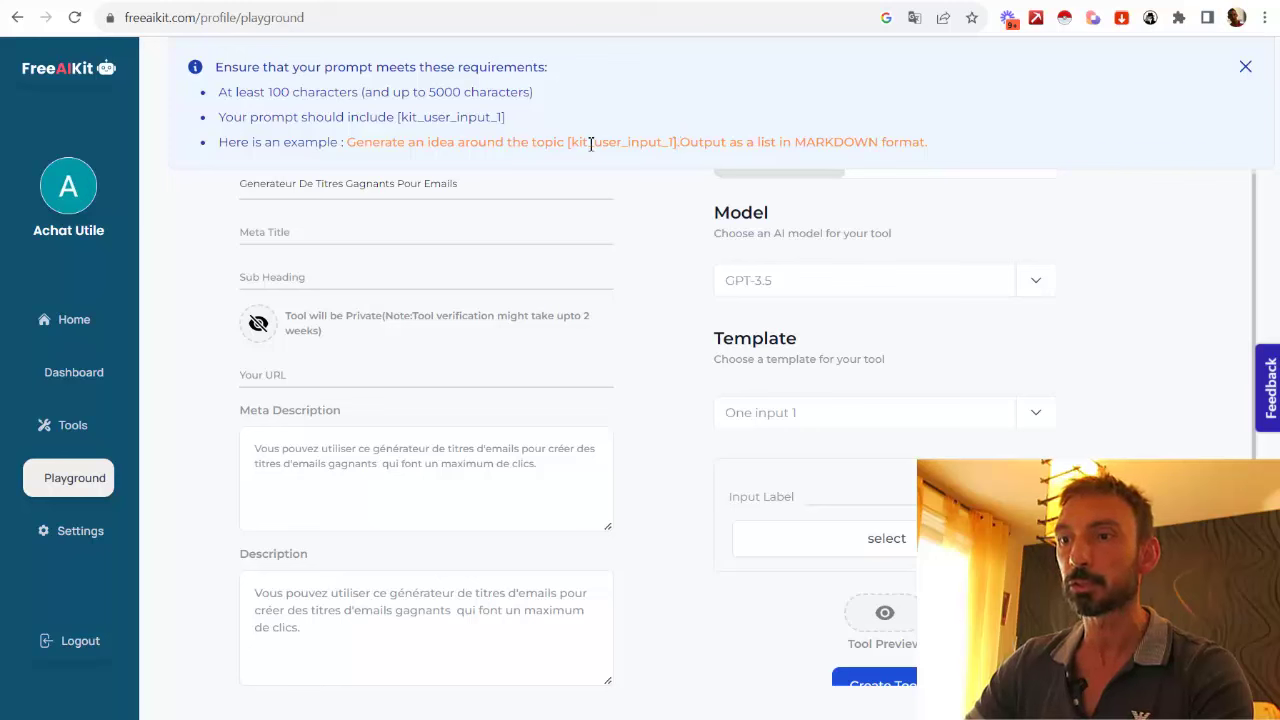
{"action": "scroll", "coordinate": [405, 575], "scroll_direction": "down", "scroll_amount": 2}
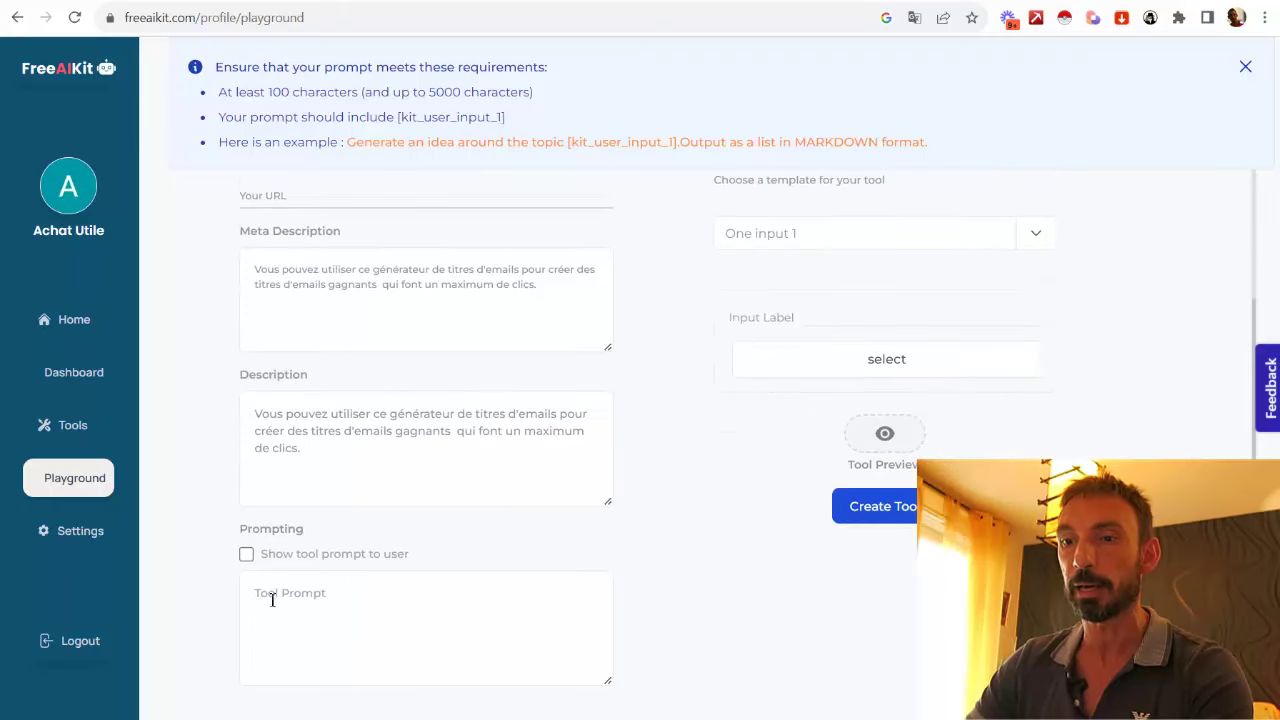
{"action": "scroll", "coordinate": [626, 589], "scroll_direction": "up", "scroll_amount": 3}
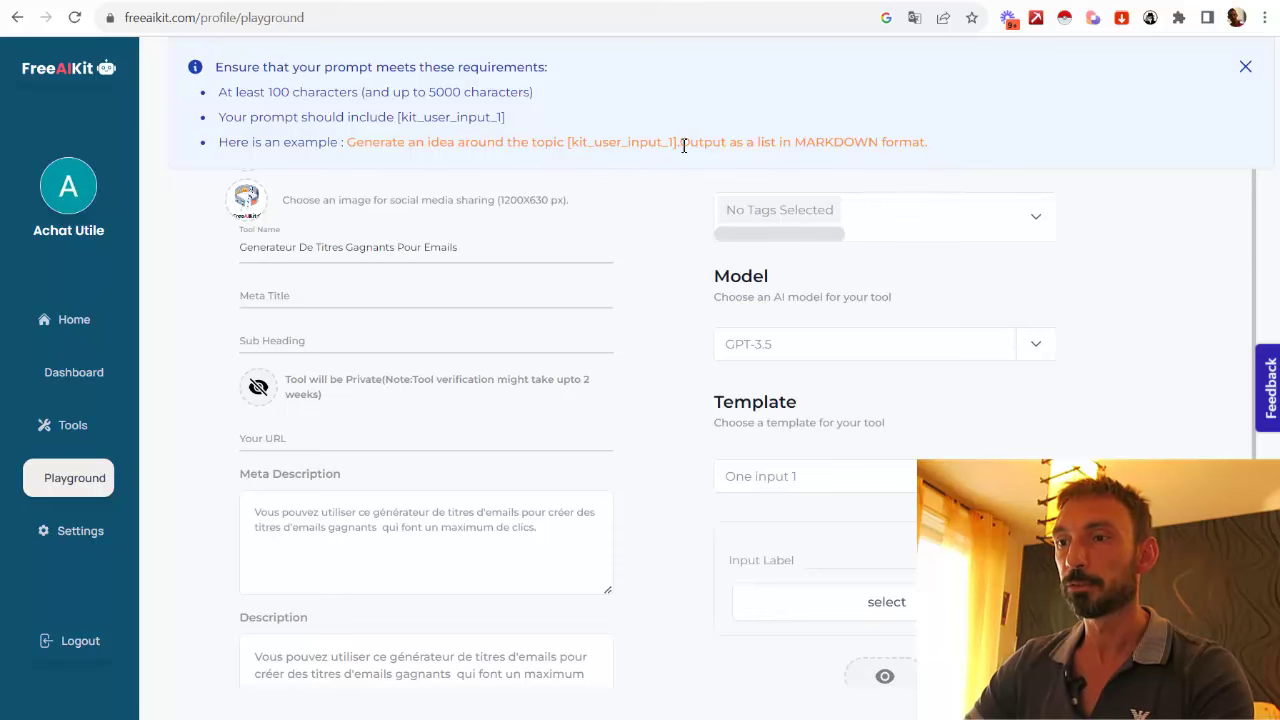
{"action": "scroll", "coordinate": [619, 340], "scroll_direction": "down", "scroll_amount": 3}
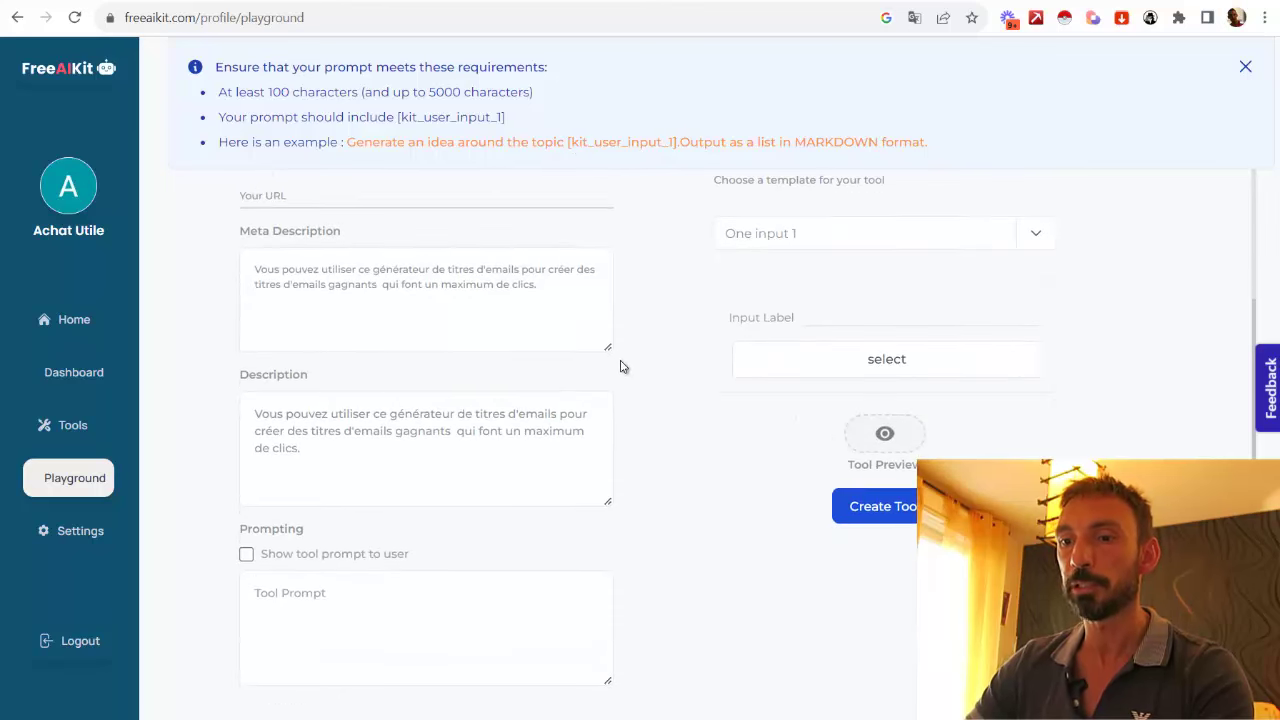
Set the tool prompt to "Génère 7 titres d'emails gagnants qui vont générer un maximum de clics et d'ouvertures et qui font 10 mots ou moins sur [kit_user_input_1]."
{"action": "scroll", "coordinate": [575, 523], "scroll_direction": "up", "scroll_amount": 3}
{"action": "scroll", "coordinate": [638, 394], "scroll_direction": "down", "scroll_amount": 3}
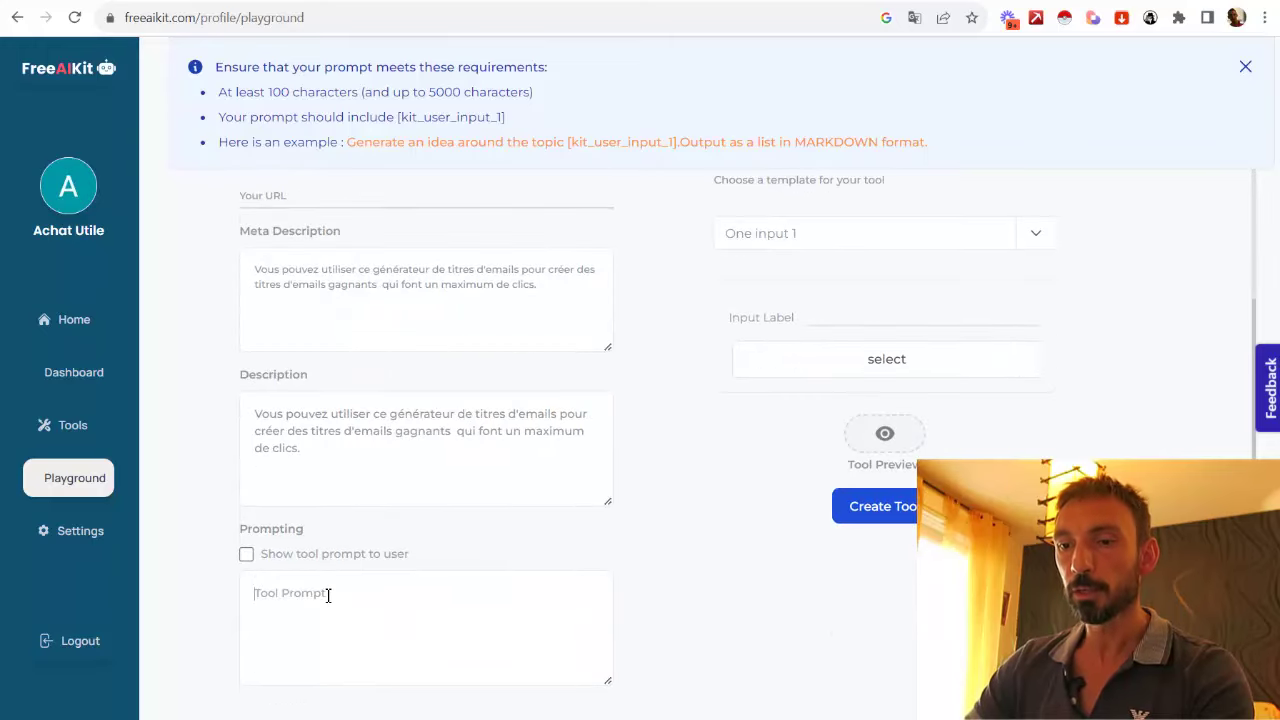
{"action": "type", "text": "Génère 7 titres d'emails gagnants qui vont générer un maximum de clics et d'ouvertures et qui font 10 mots ou moins sur [kit_user_input_1]."}
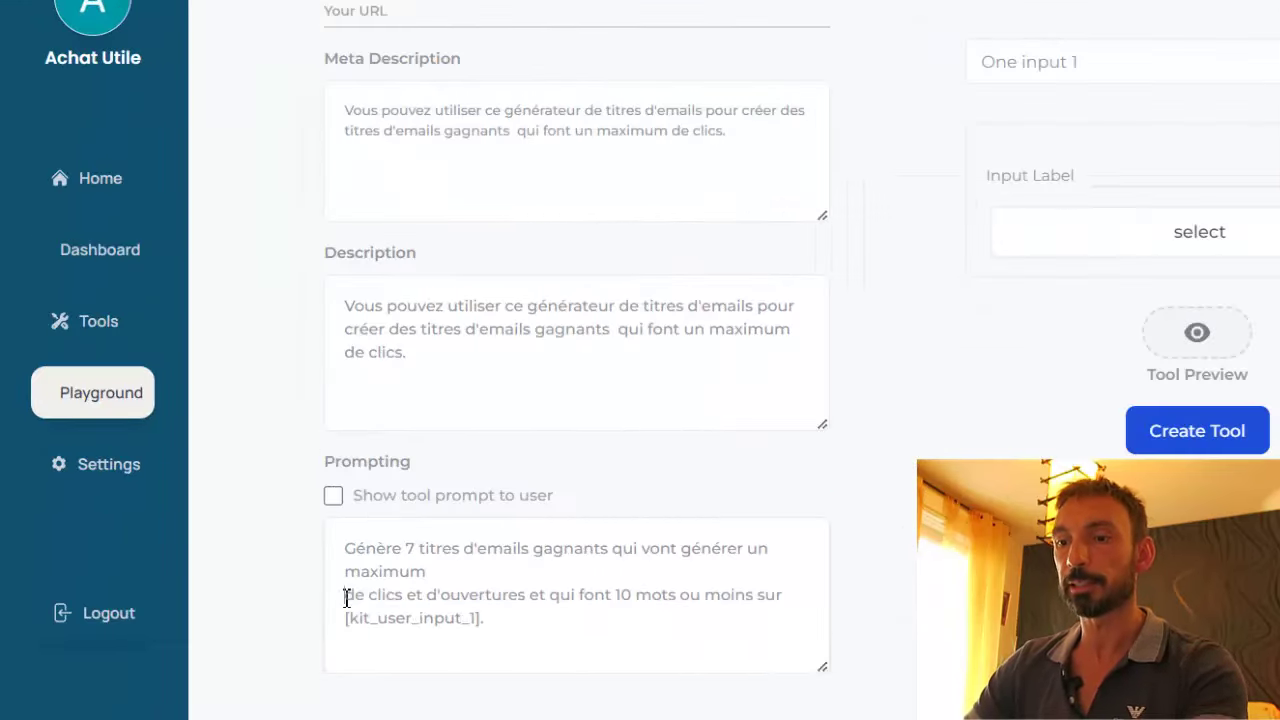
{"action": "left_click", "coordinate": [346, 594]}
{"action": "key", "text": "BackSpace"}
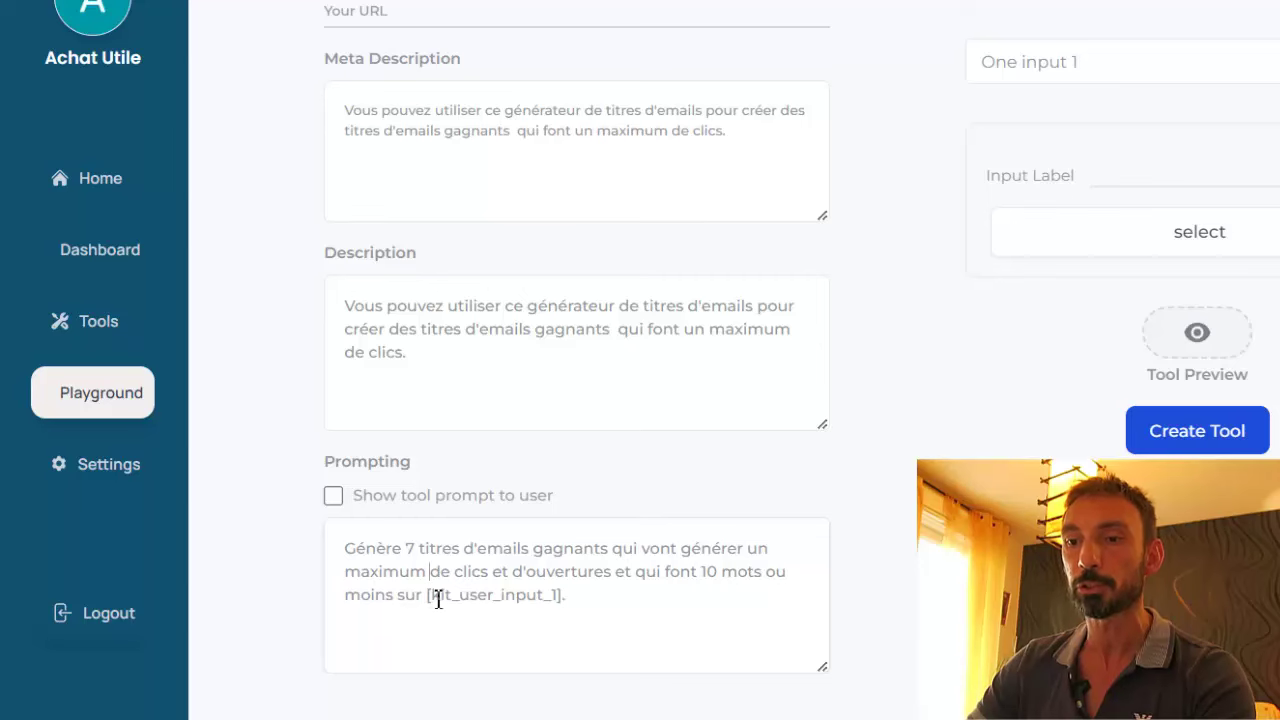
{"action": "left_click_drag", "start_coordinate": [428, 597], "coordinate": [566, 598]}
{"action": "scroll", "coordinate": [855, 390], "scroll_direction": "up", "scroll_amount": 5}
{"action": "left_click_drag", "start_coordinate": [768, 143], "coordinate": [920, 143]}
{"action": "scroll", "coordinate": [858, 190], "scroll_direction": "down", "scroll_amount": 3}
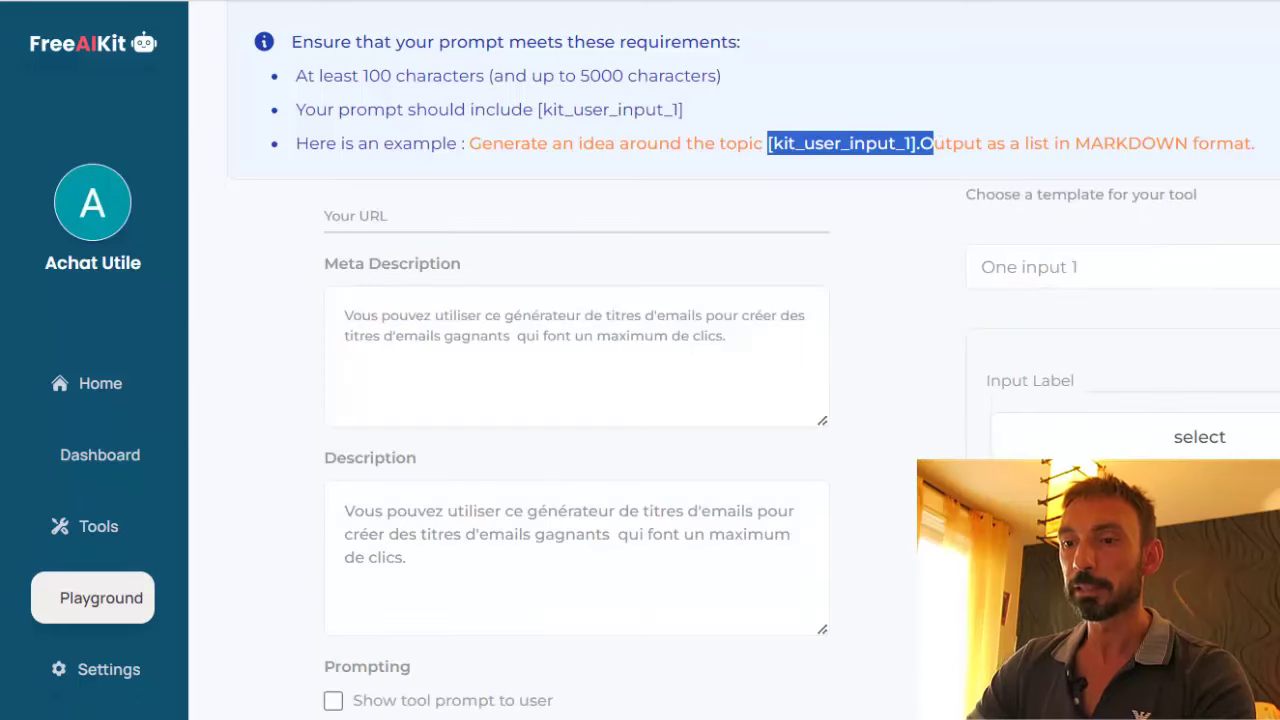
{"action": "scroll", "coordinate": [576, 400], "scroll_direction": "down", "scroll_amount": 2}
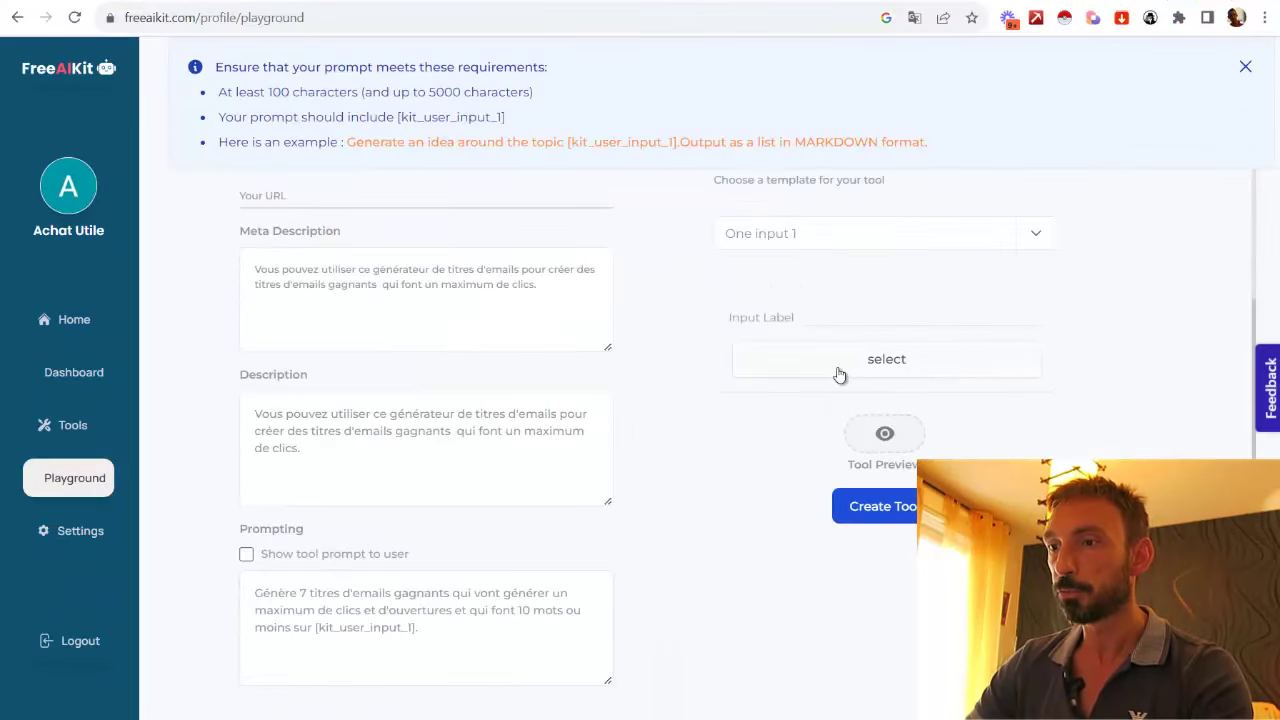
Label the template's single input "titres emails" and mark that input as selected
{"action": "left_click", "coordinate": [821, 316]}
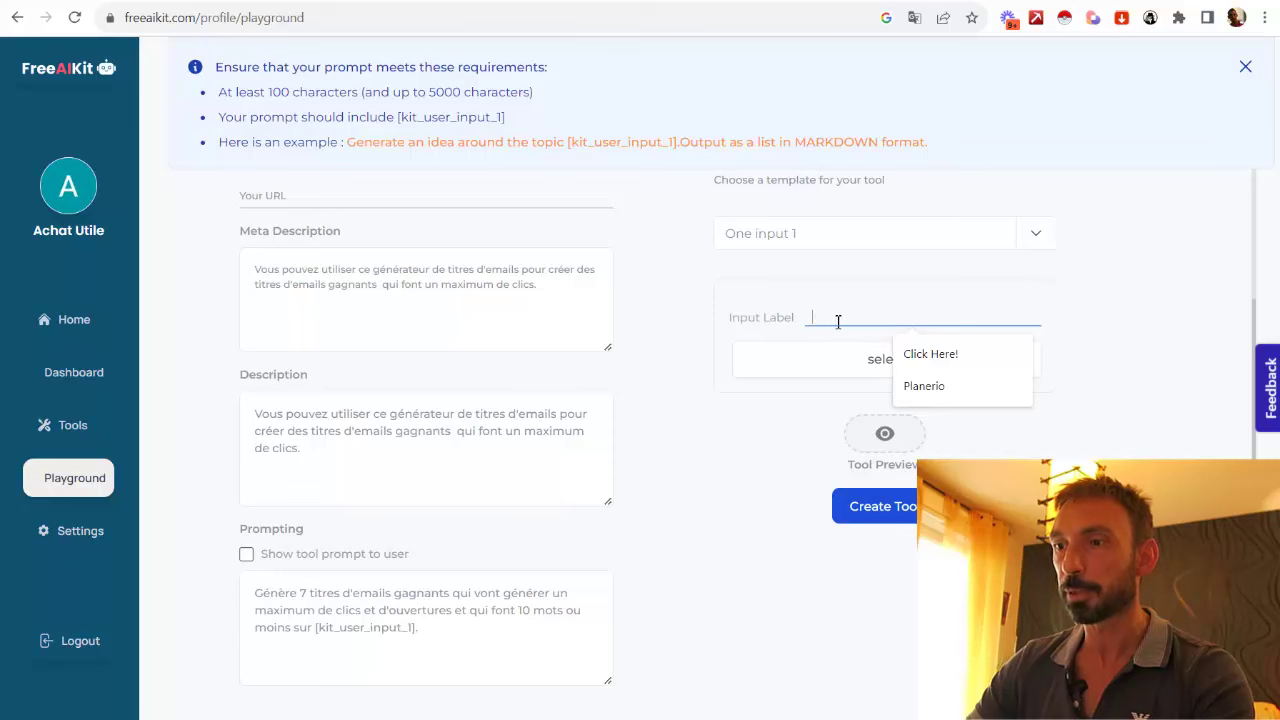
{"action": "type", "text": "E"}
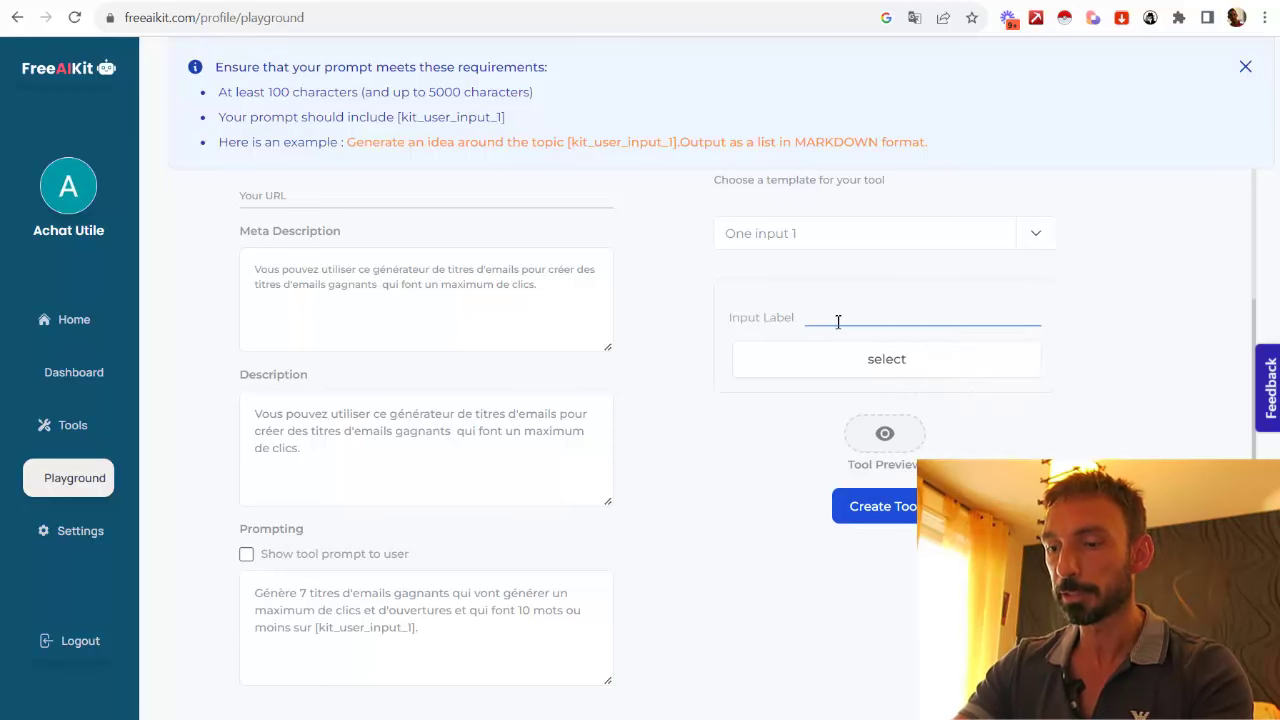
{"action": "type", "text": "itre email"}
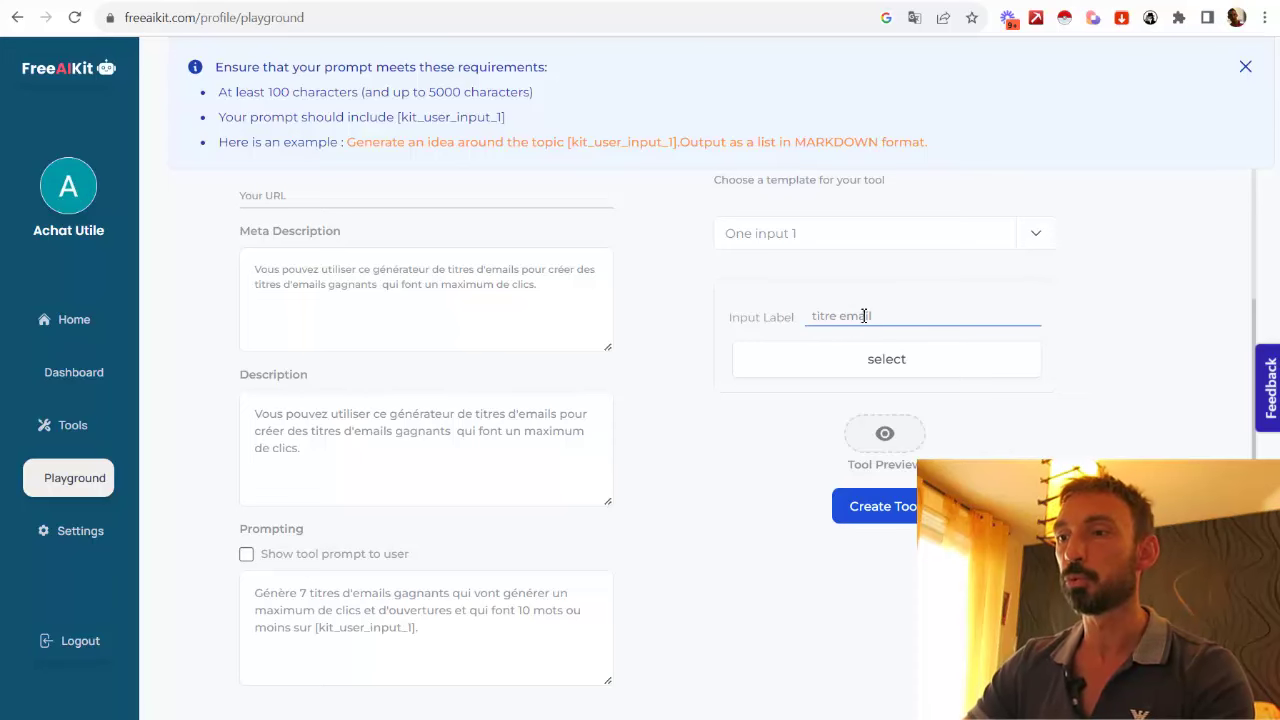
{"action": "scroll", "coordinate": [864, 316], "scroll_direction": "up", "scroll_amount": 1}
{"action": "scroll", "coordinate": [849, 413], "scroll_direction": "down", "scroll_amount": 1}
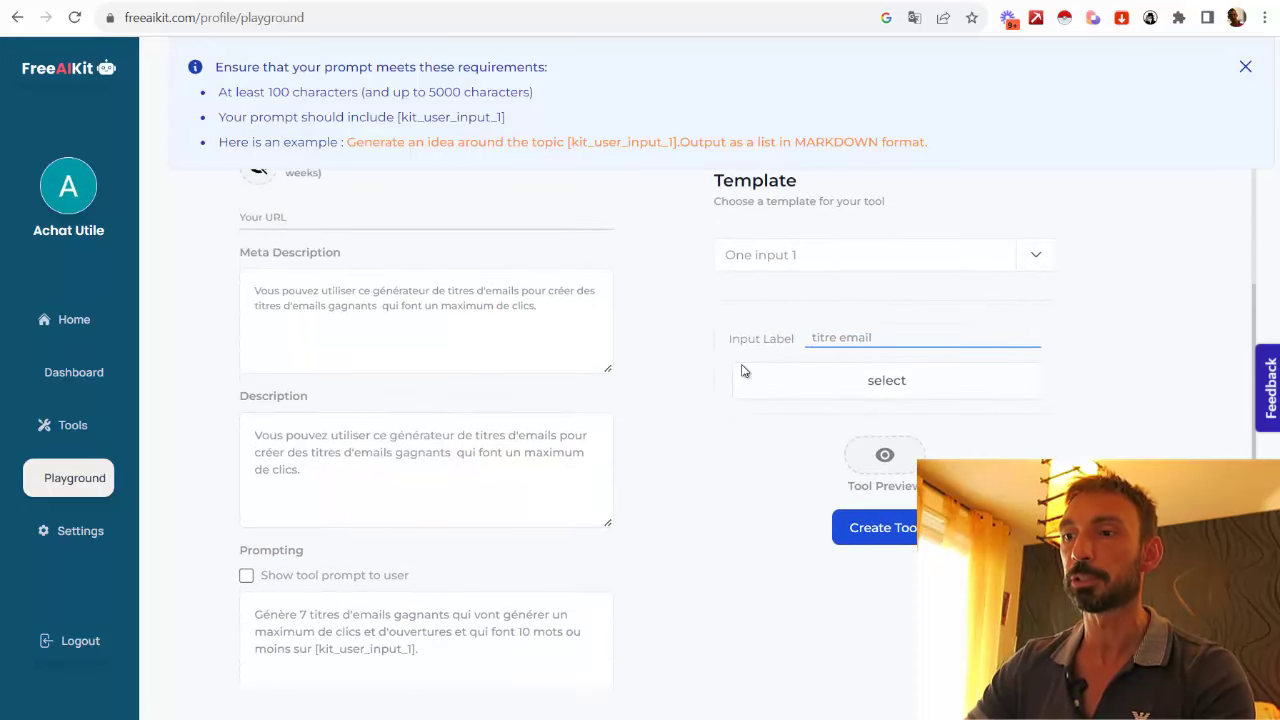
{"action": "scroll", "coordinate": [640, 494], "scroll_direction": "up", "scroll_amount": 2}
{"action": "scroll", "coordinate": [826, 430], "scroll_direction": "down", "scroll_amount": 1}
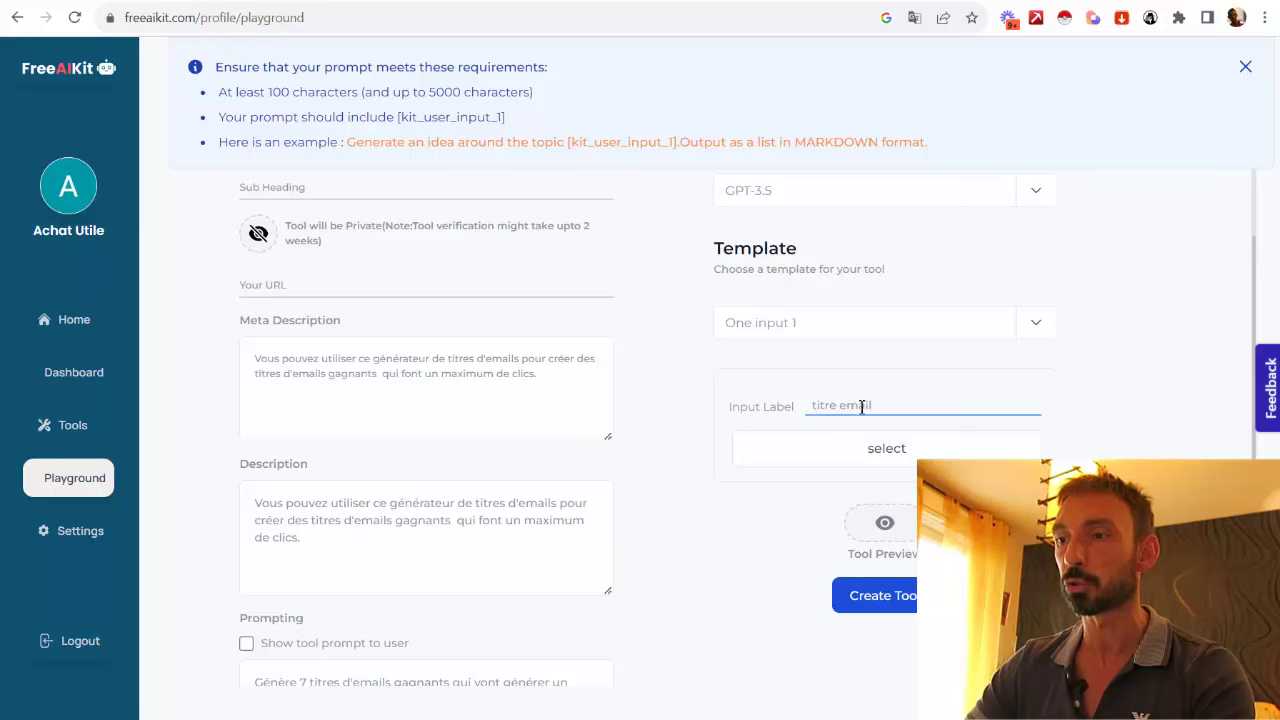
{"action": "type", "text": "s"}
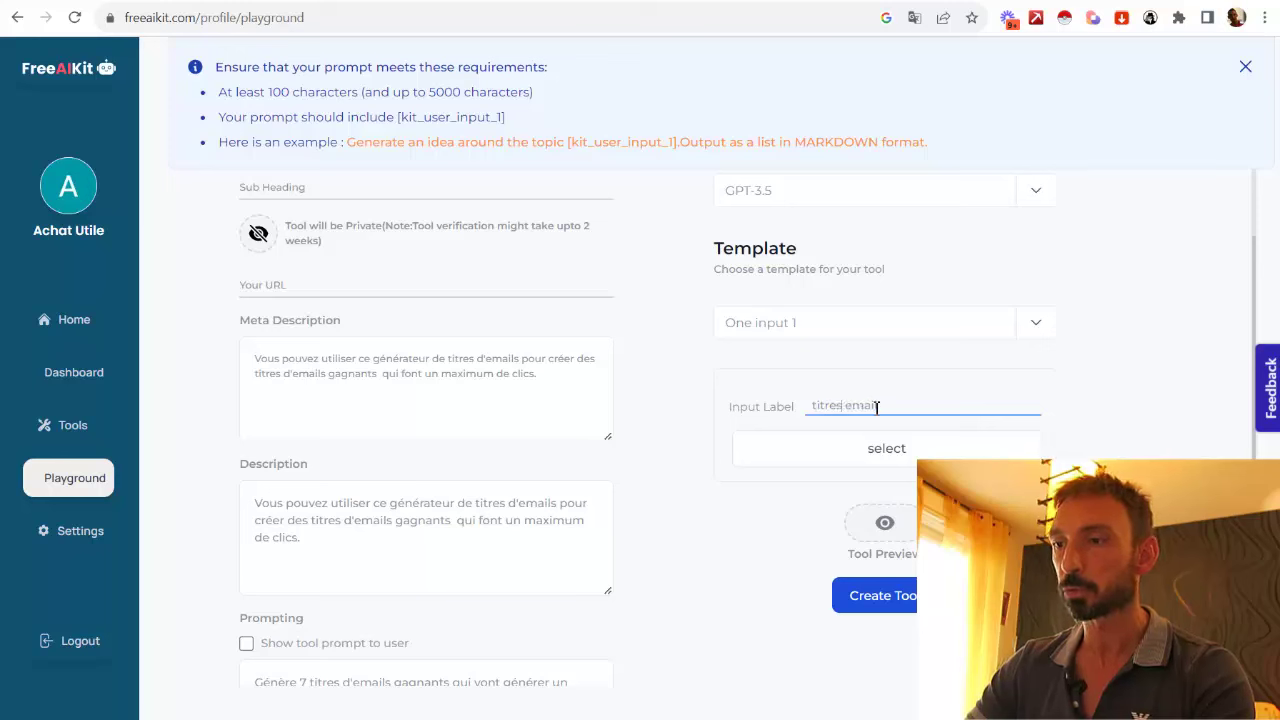
{"action": "type", "text": "s"}
{"action": "left_click", "coordinate": [904, 450]}
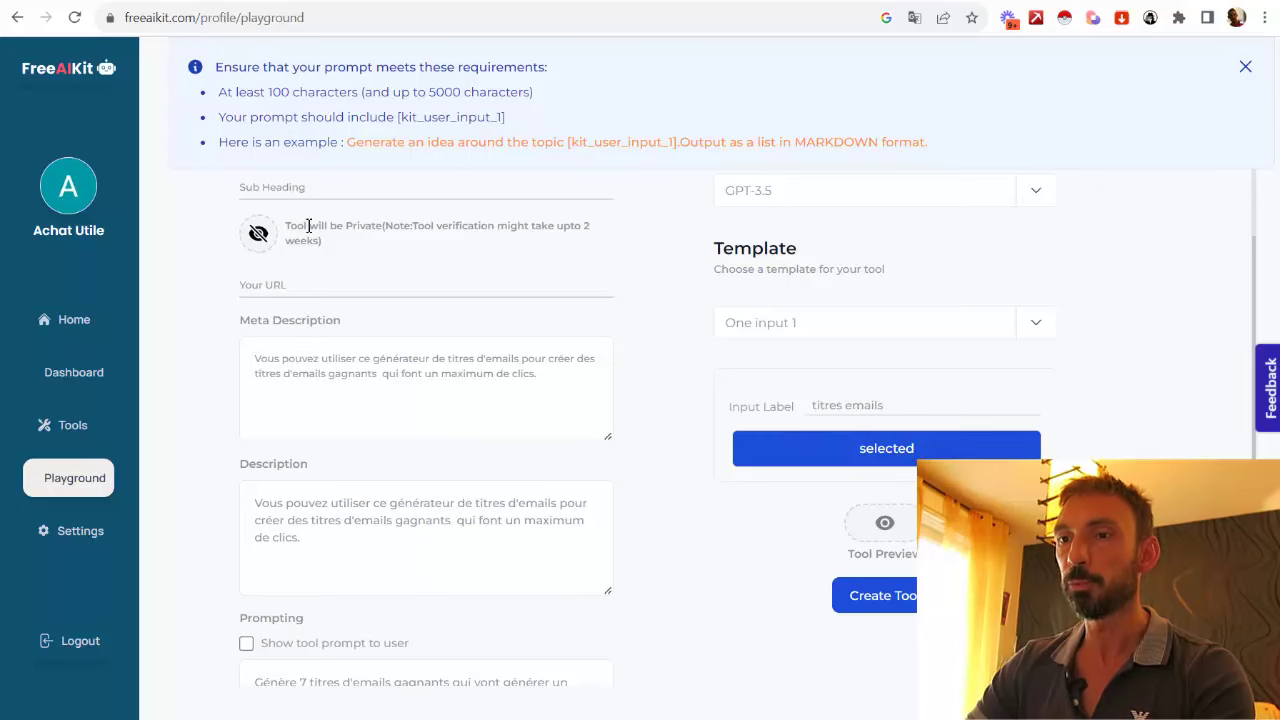
Preview how the tool will display, including its input field, output area and description, and close the preview
{"action": "left_click", "coordinate": [886, 528]}
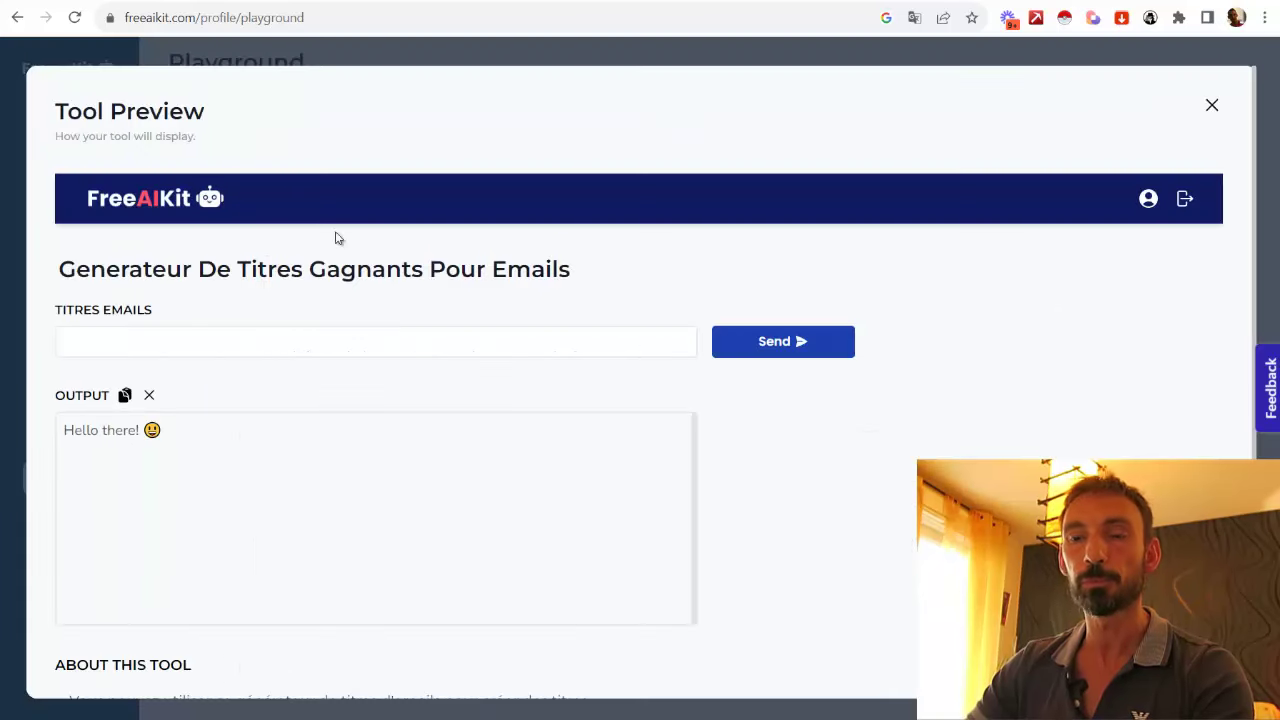
{"action": "scroll", "coordinate": [234, 270], "scroll_direction": "down", "scroll_amount": 1}
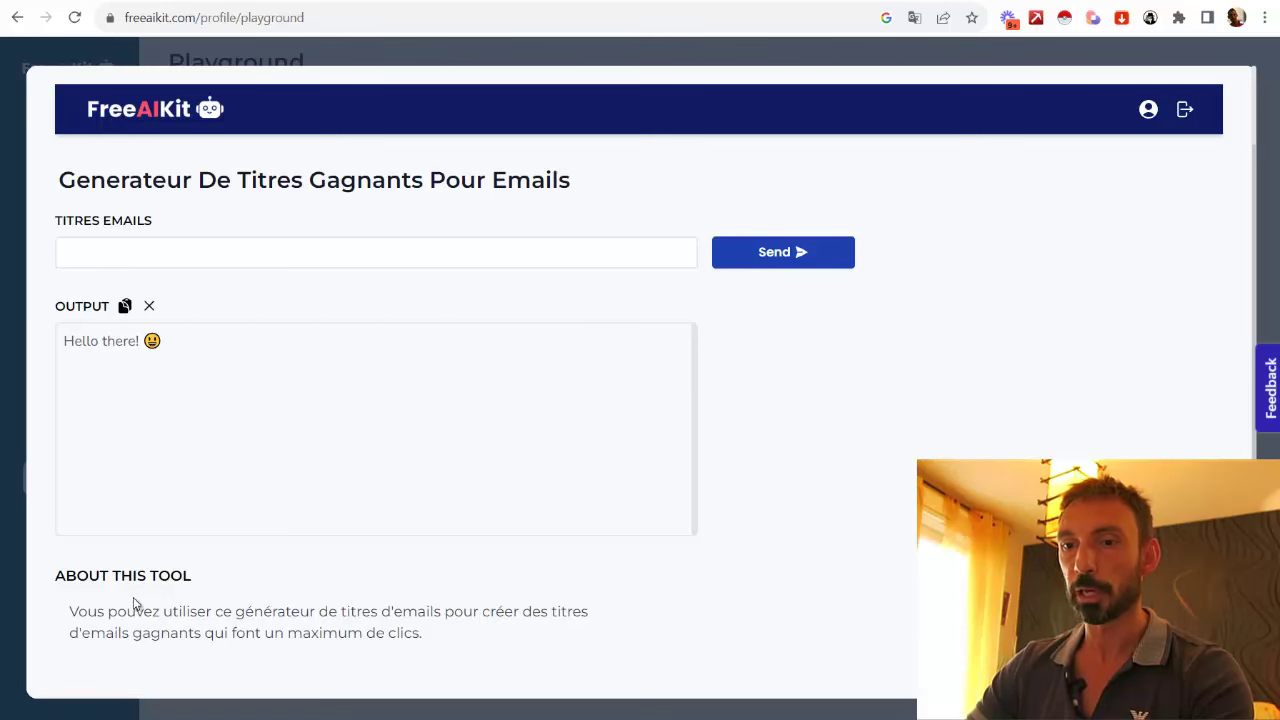
{"action": "left_click_drag", "start_coordinate": [70, 615], "coordinate": [448, 634]}
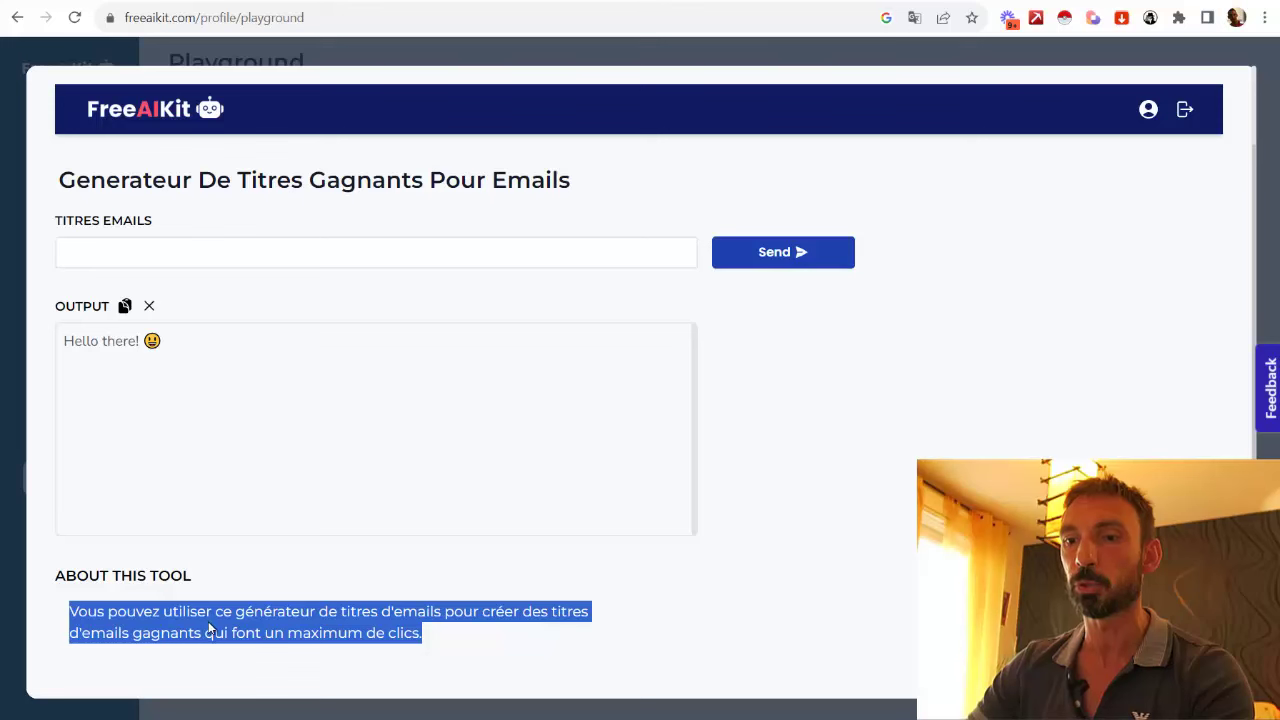
{"action": "left_click", "coordinate": [1185, 113]}
{"action": "scroll", "coordinate": [1186, 110], "scroll_direction": "up", "scroll_amount": 2}
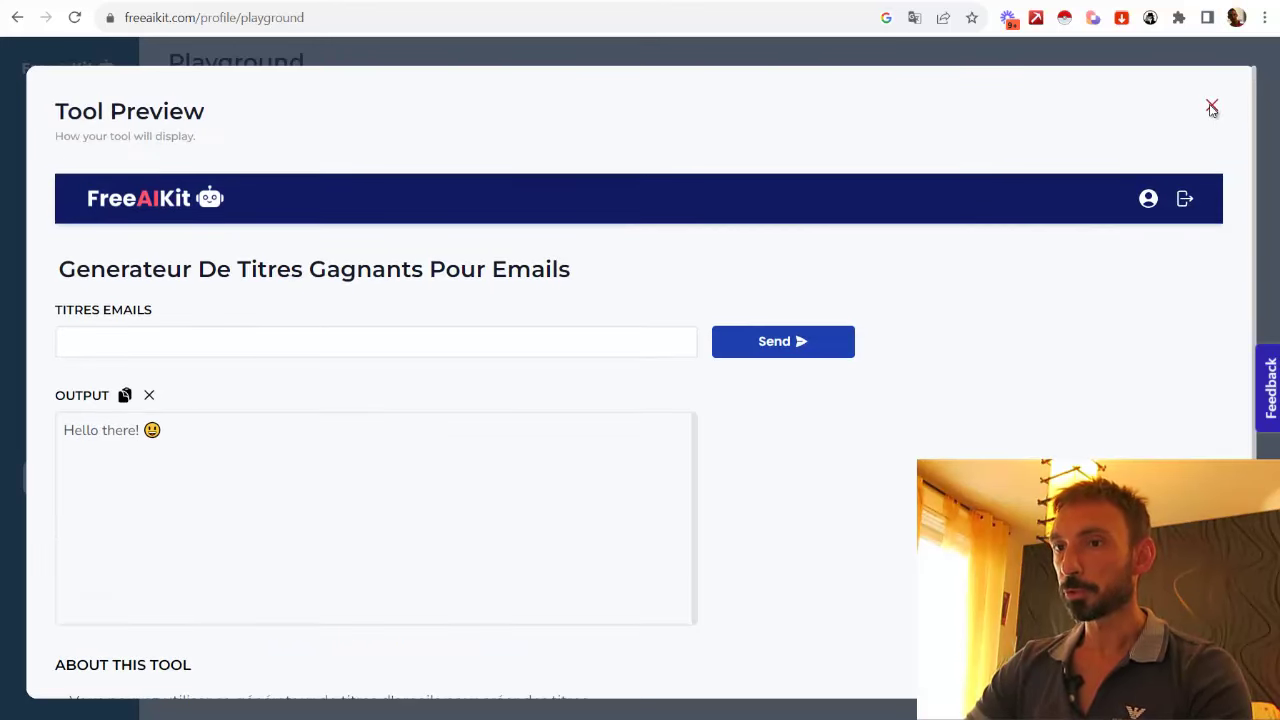
{"action": "left_click", "coordinate": [1211, 107]}
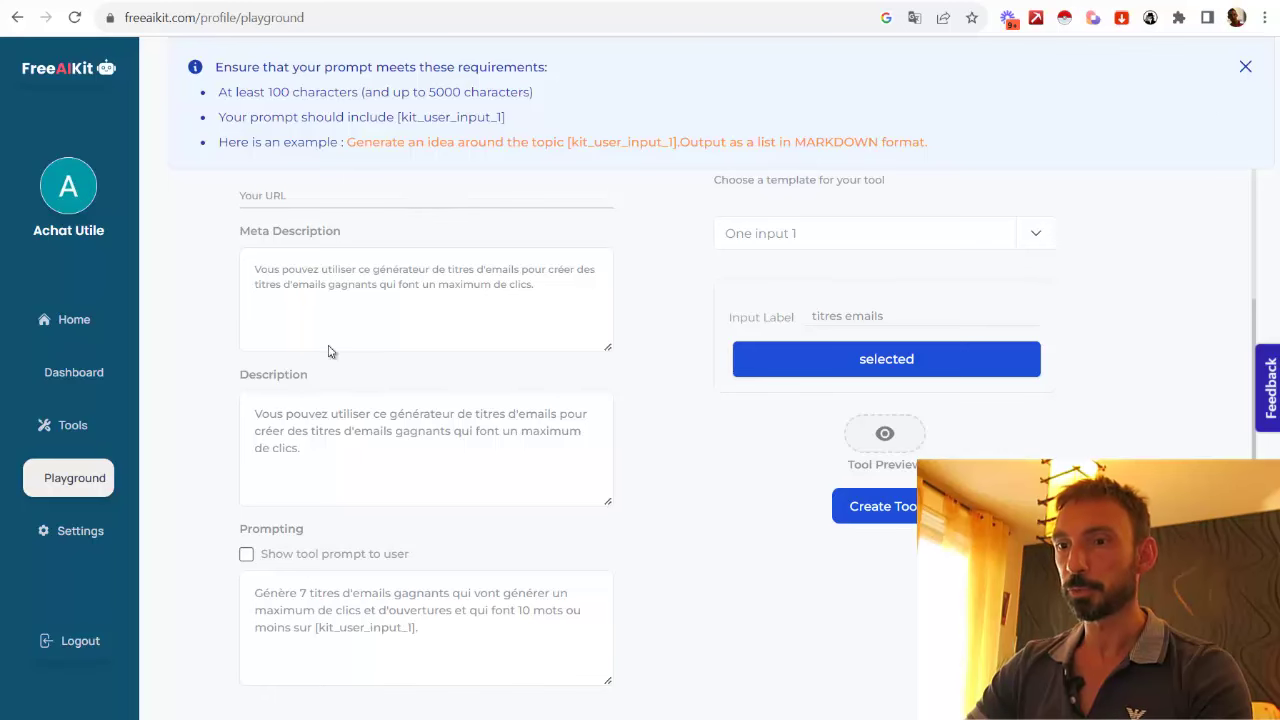
Create the email title generator from the completed playground form
{"action": "scroll", "coordinate": [620, 316], "scroll_direction": "up", "scroll_amount": 2}
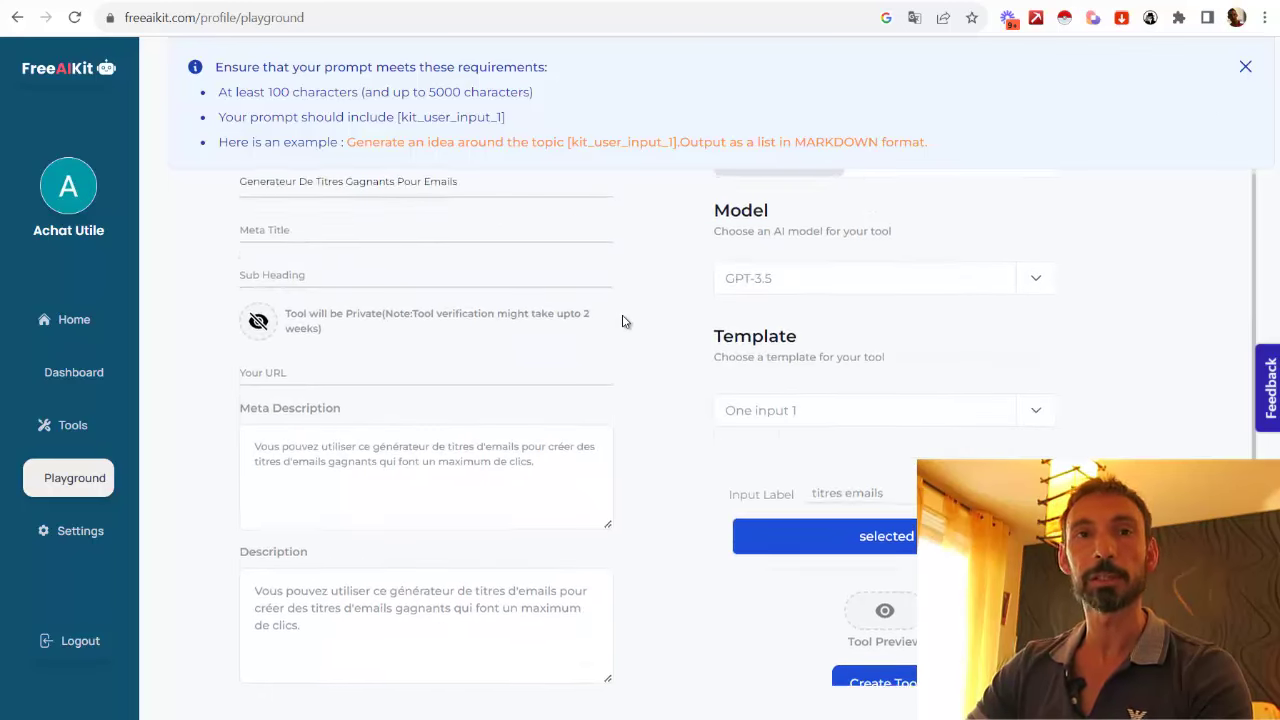
{"action": "scroll", "coordinate": [623, 320], "scroll_direction": "down", "scroll_amount": 2}
{"action": "left_click", "coordinate": [886, 506]}
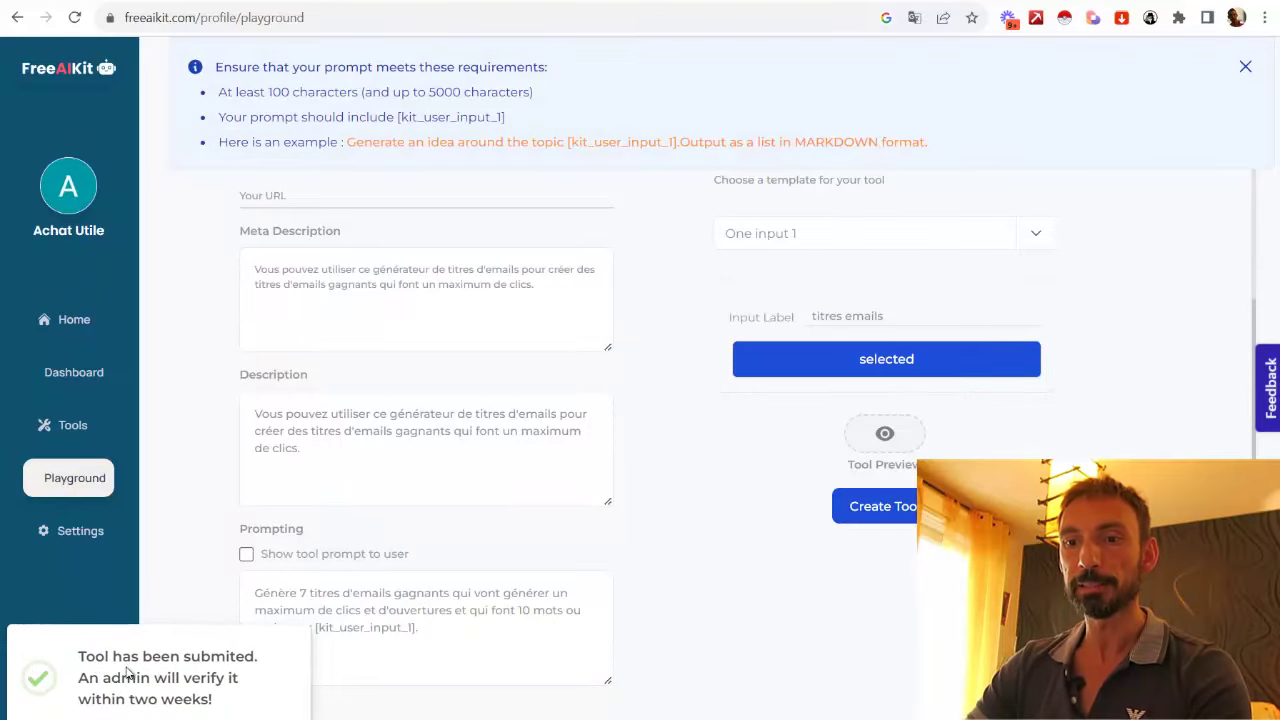
Open "Generateur De Titres Gagnants Pour Emails" from the list of created tools and dismiss its verification warning
{"action": "left_click", "coordinate": [60, 428]}
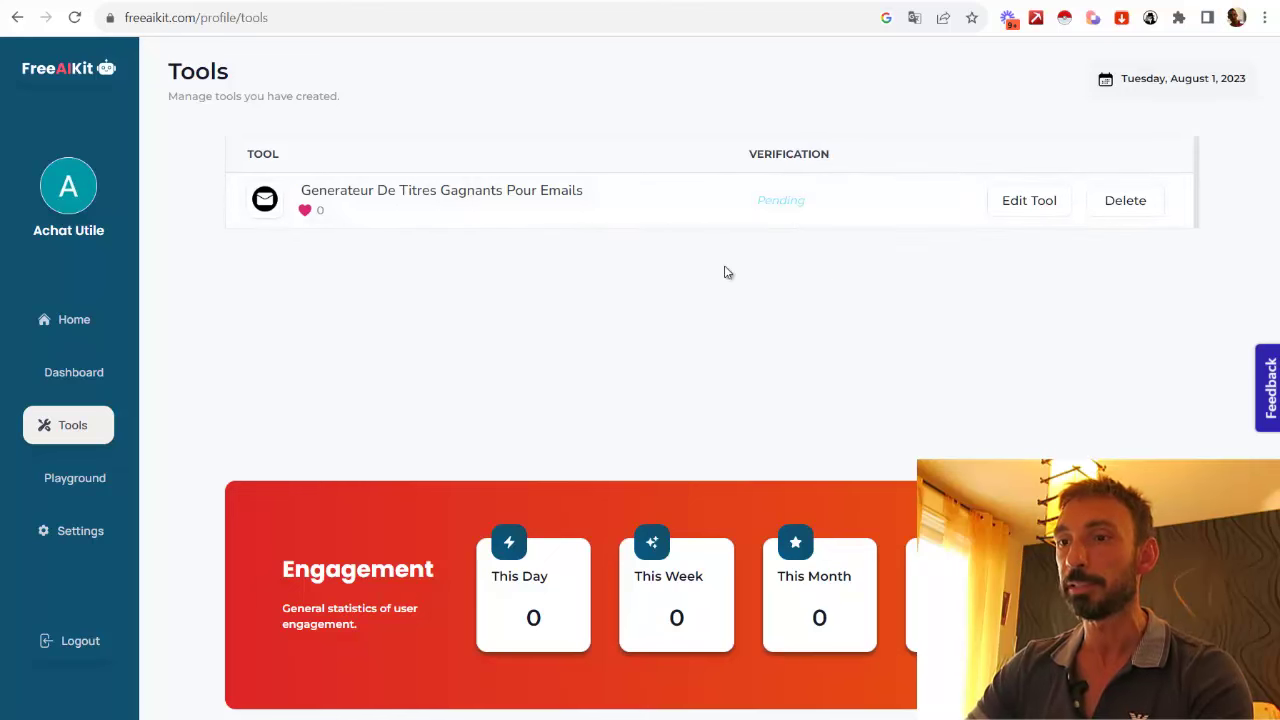
{"action": "left_click", "coordinate": [400, 194]}
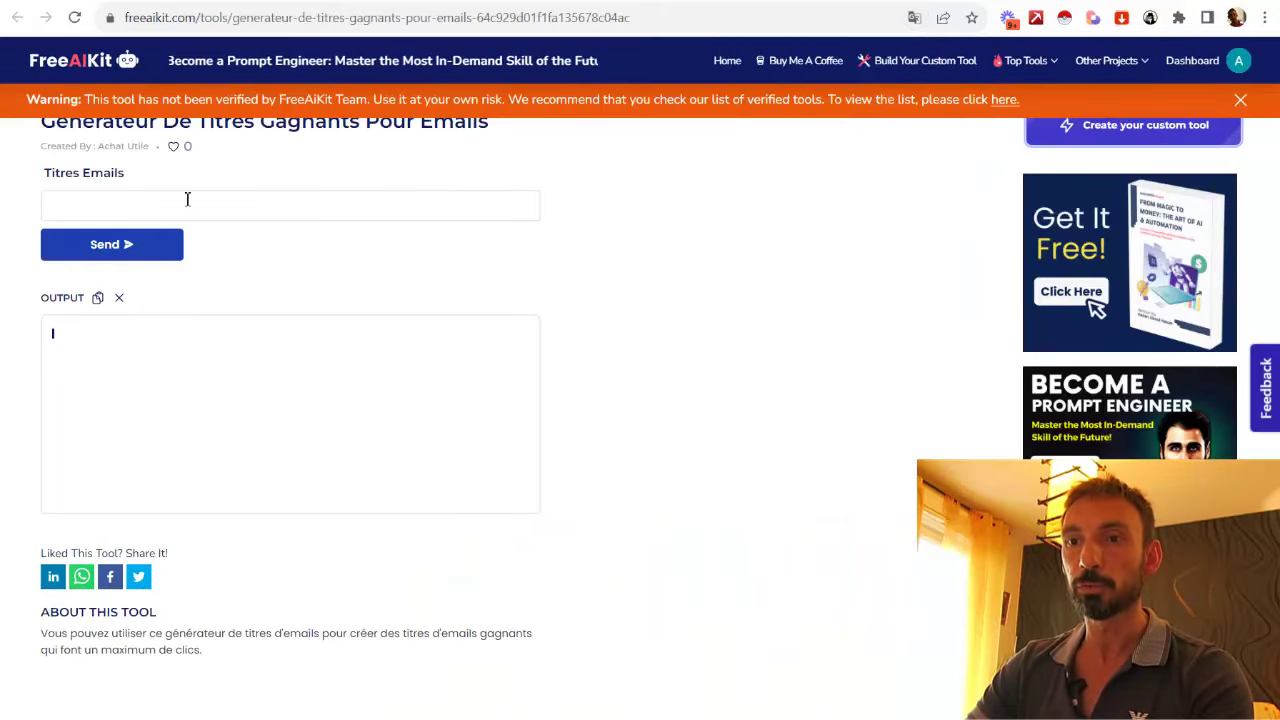
{"action": "left_click", "coordinate": [1240, 100]}
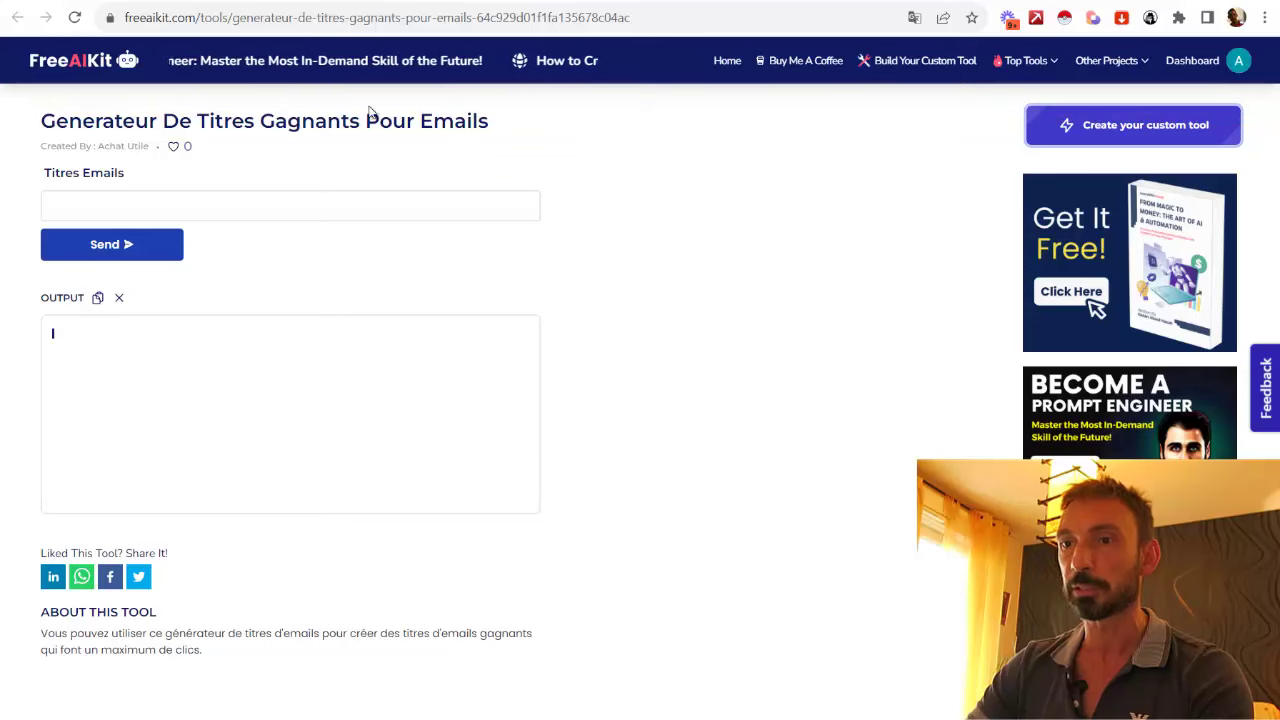
Generate email titles on "idées de revenus passifs" with the new tool and review the output list
{"action": "left_click", "coordinate": [72, 202]}
{"action": "type", "text": "idées de revenus"}
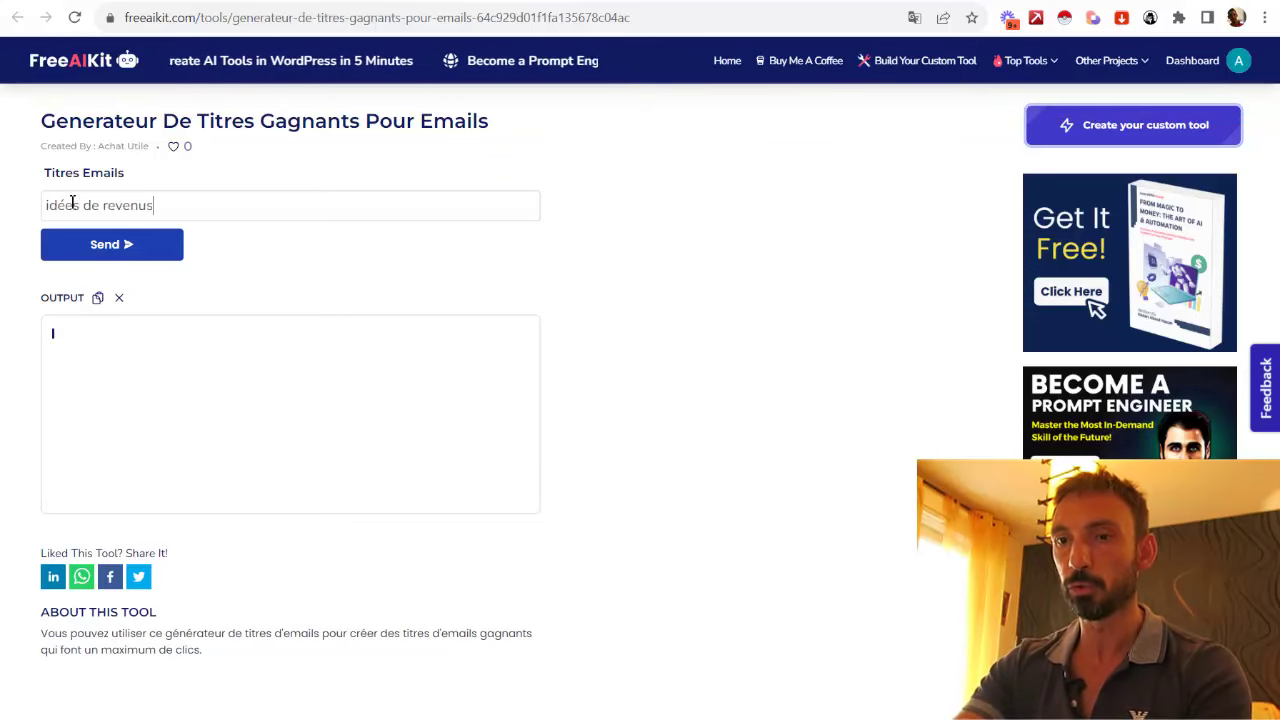
{"action": "type", "text": " passifs"}
{"action": "left_click", "coordinate": [106, 254]}
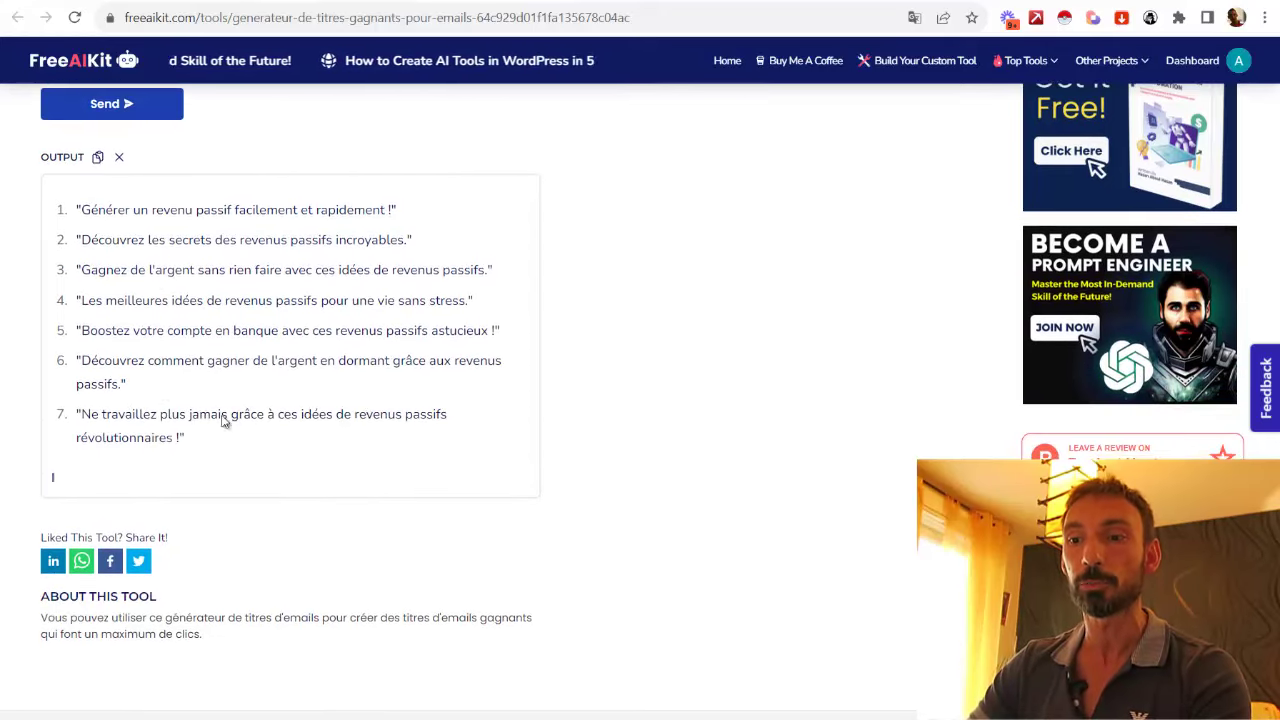
{"action": "scroll", "coordinate": [135, 203], "scroll_direction": "down", "scroll_amount": 1}
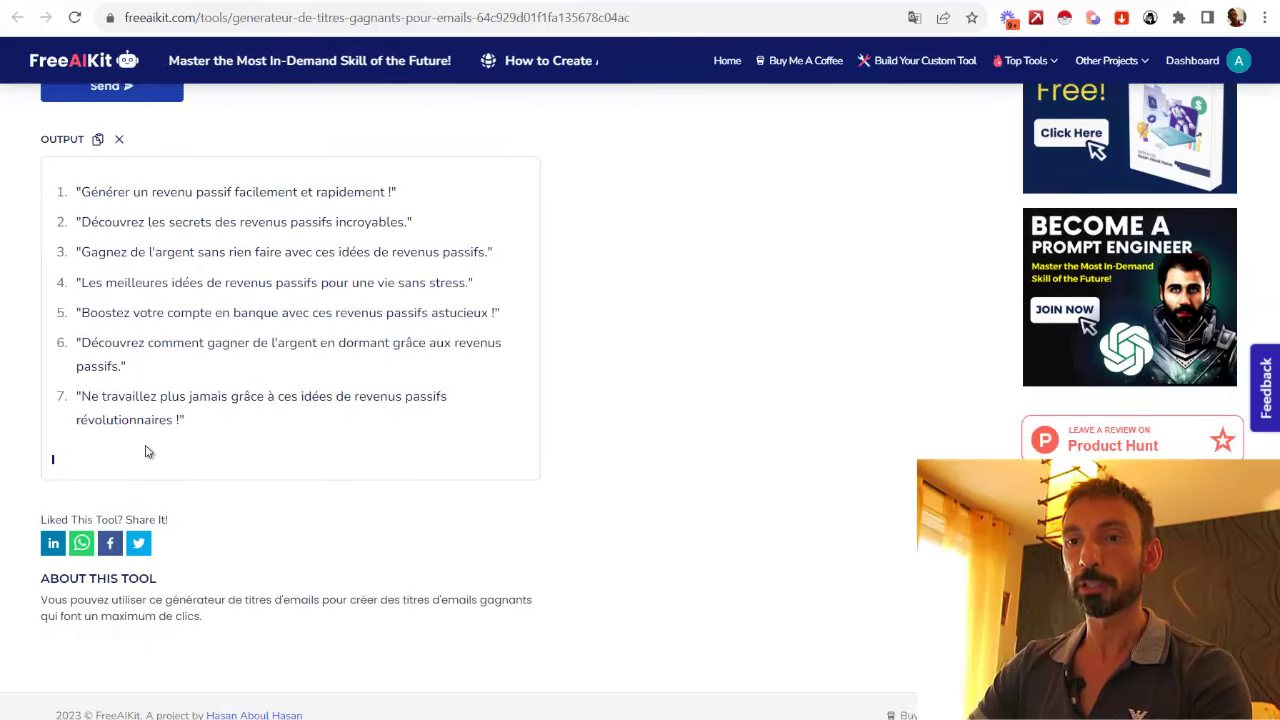
{"action": "scroll", "coordinate": [145, 452], "scroll_direction": "up", "scroll_amount": 1}
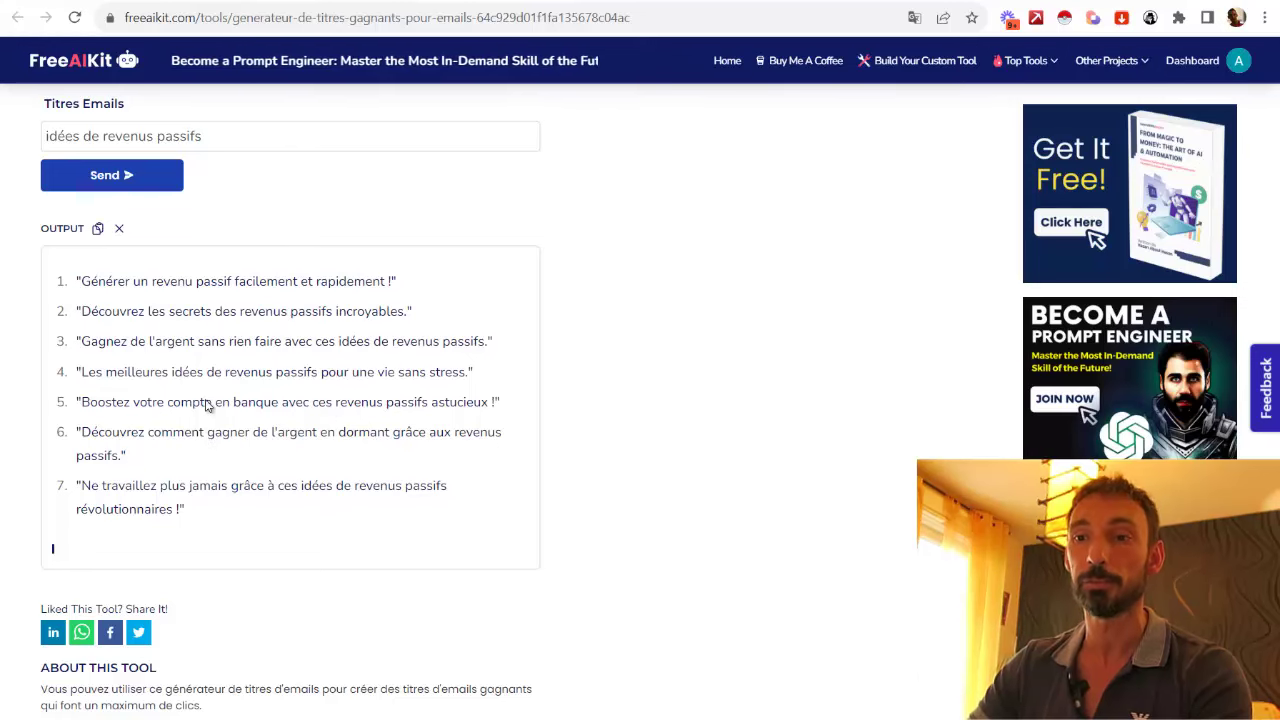
{"action": "scroll", "coordinate": [286, 405], "scroll_direction": "up", "scroll_amount": 1}
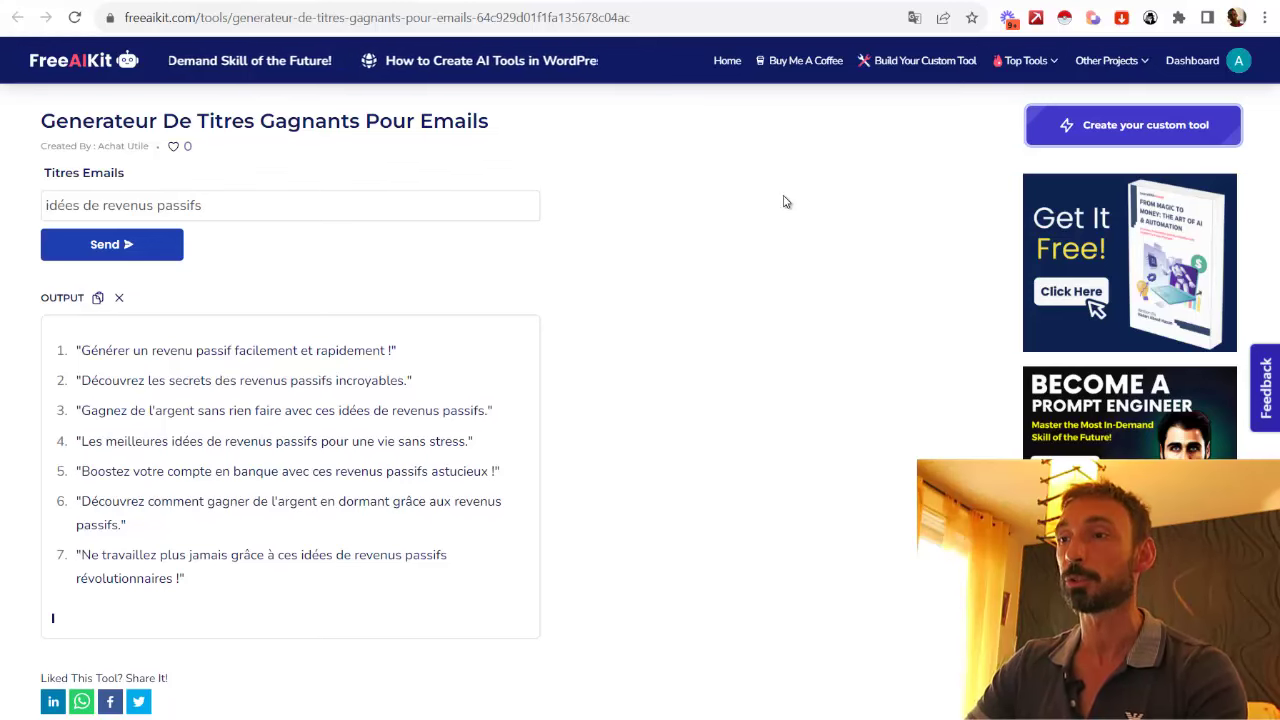
Switch to Fiverr and examine the services and starting prices offered for "email subject lines"
{"action": "left_click", "coordinate": [830, 2]}
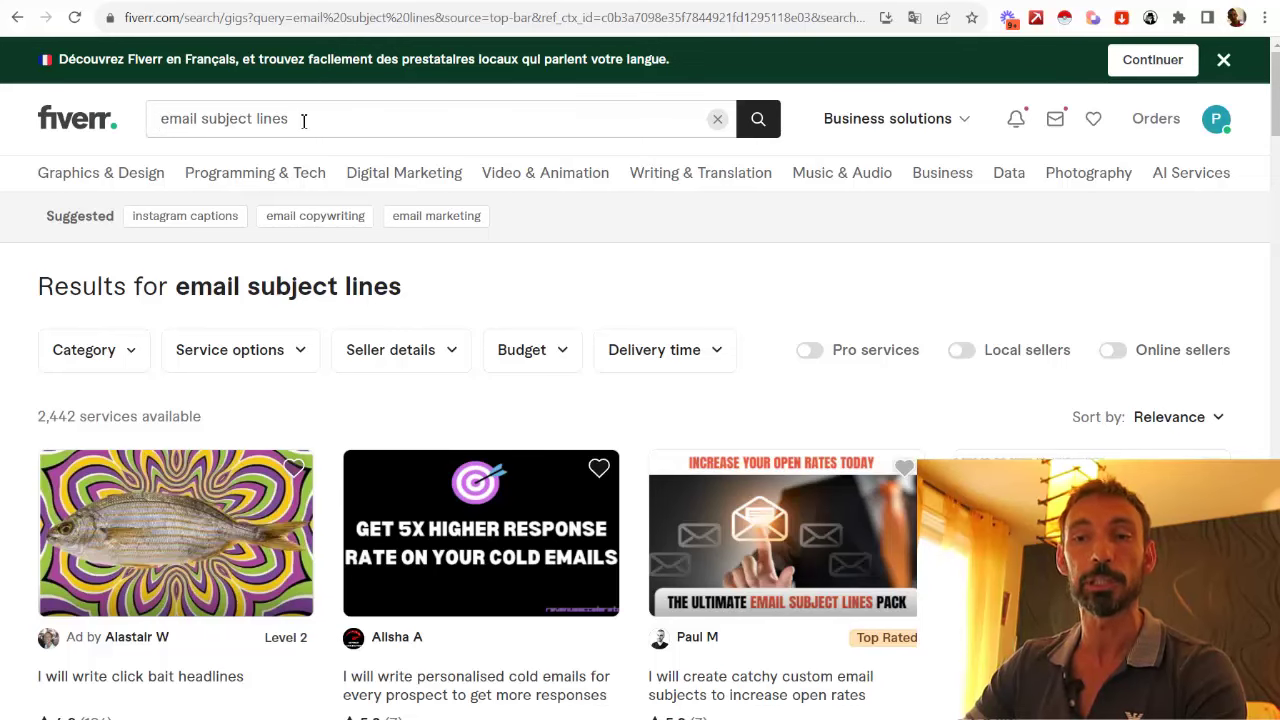
{"action": "scroll", "coordinate": [700, 375], "scroll_direction": "down", "scroll_amount": 4}
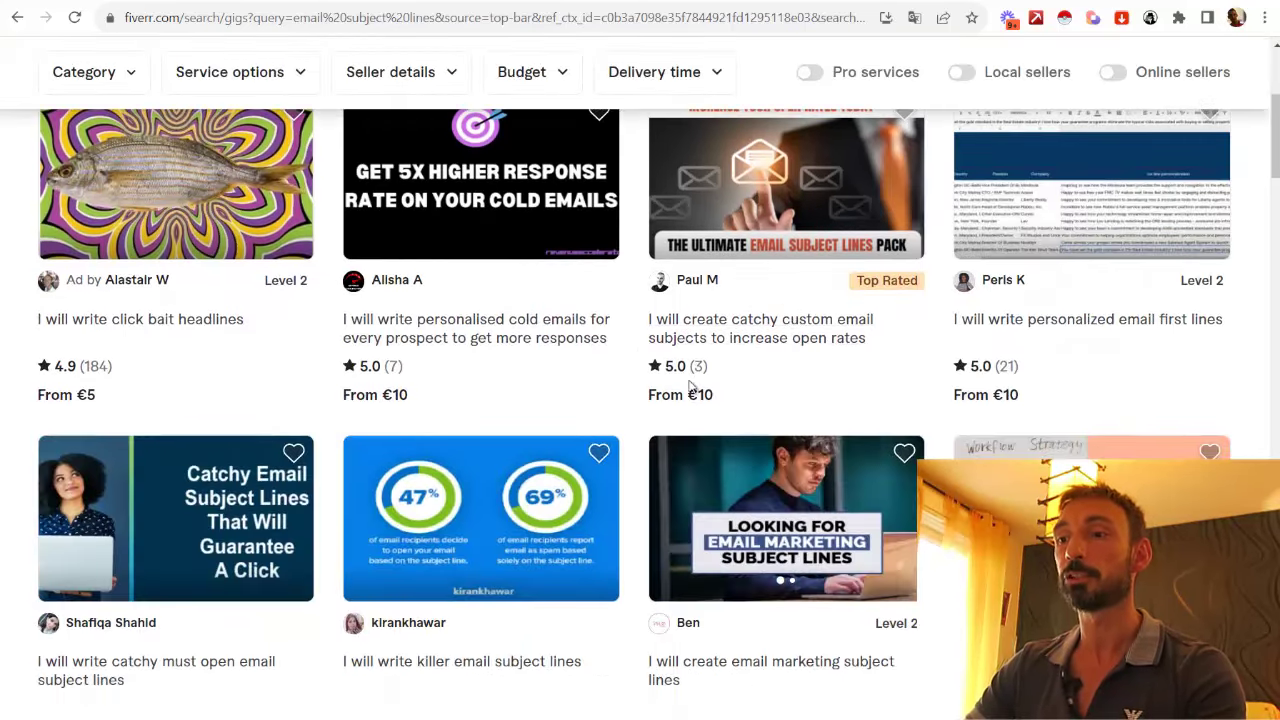
{"action": "scroll", "coordinate": [846, 327], "scroll_direction": "down", "scroll_amount": 2}
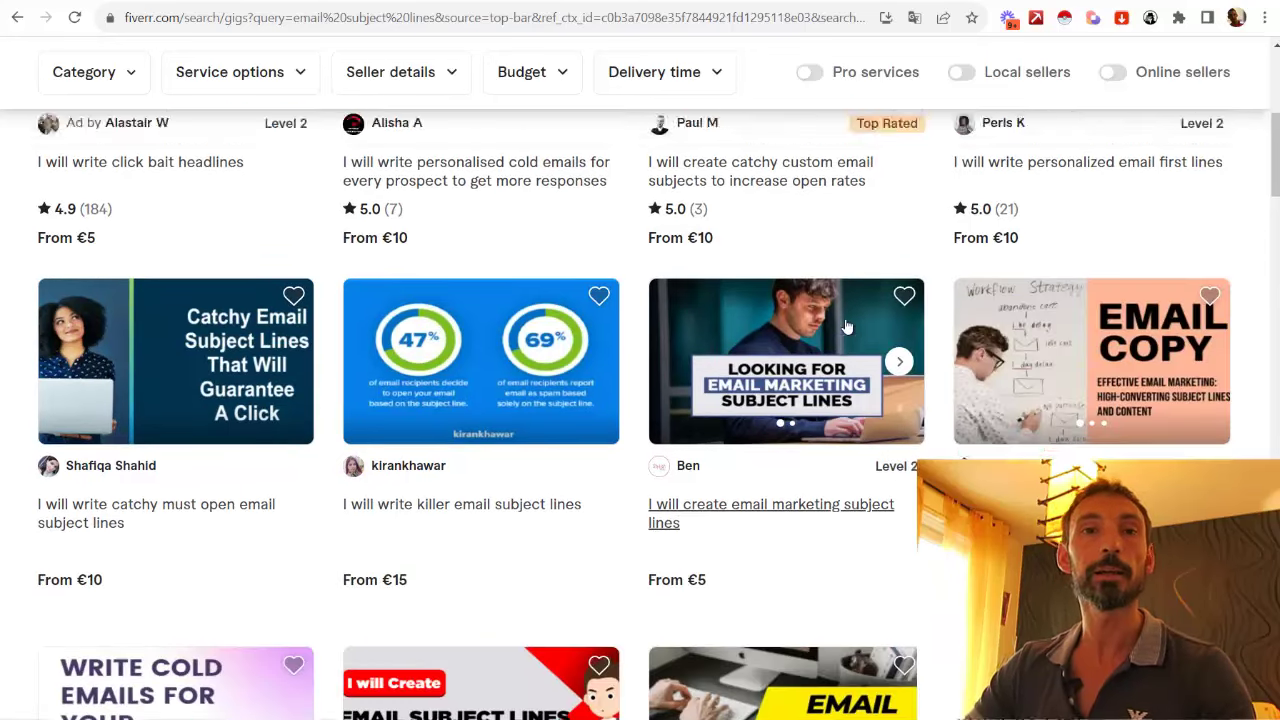
{"action": "scroll", "coordinate": [846, 327], "scroll_direction": "up", "scroll_amount": 2}
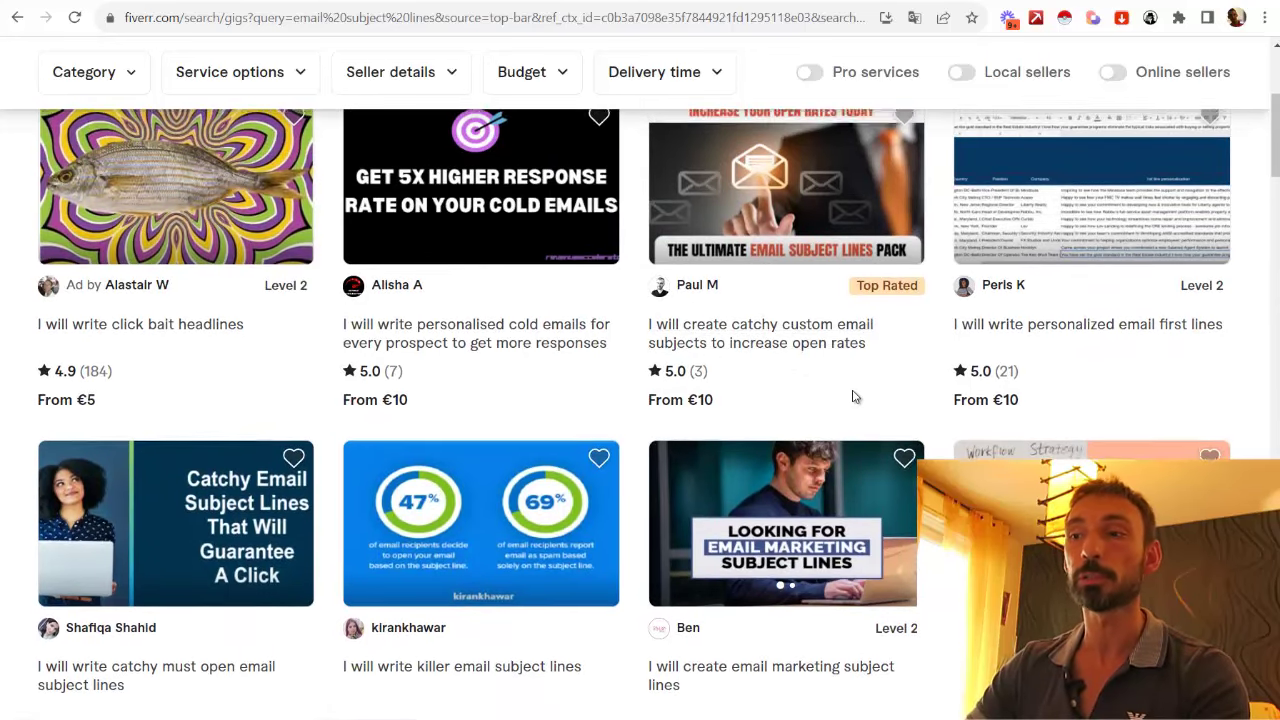
{"action": "scroll", "coordinate": [853, 397], "scroll_direction": "up", "scroll_amount": 2}
{"action": "scroll", "coordinate": [628, 354], "scroll_direction": "down", "scroll_amount": 9}
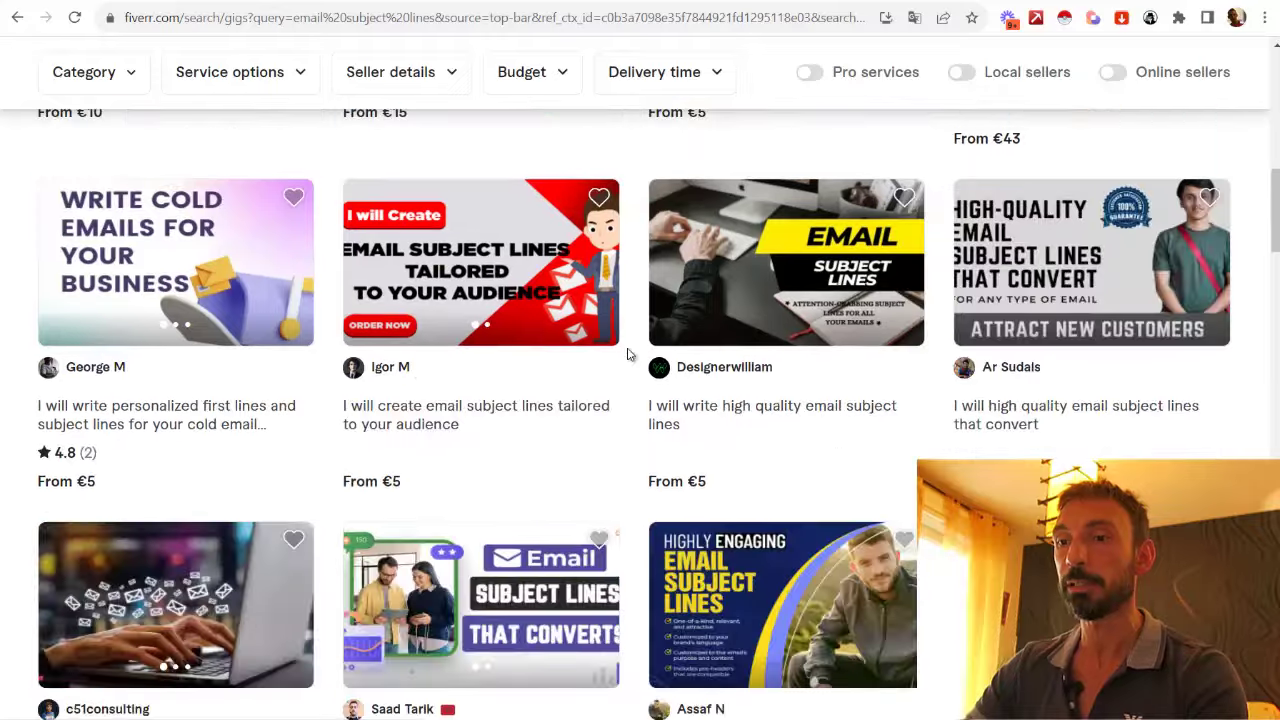
{"action": "scroll", "coordinate": [628, 354], "scroll_direction": "down", "scroll_amount": 2}
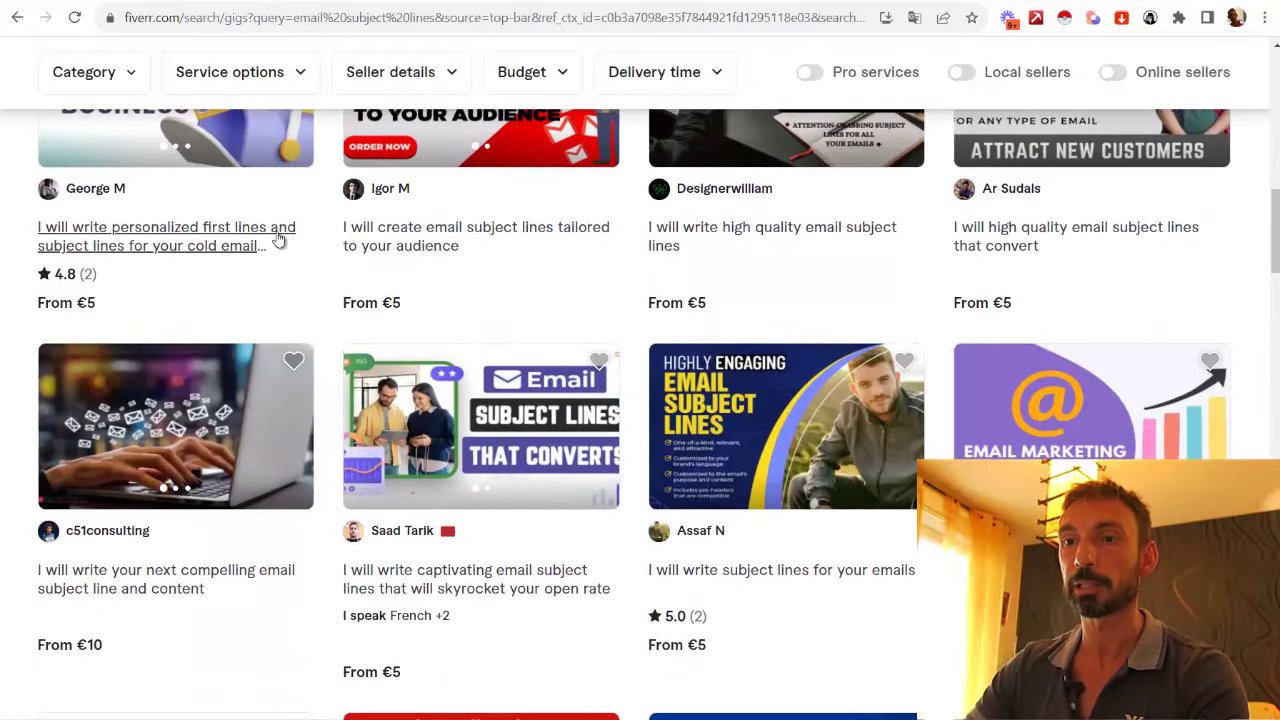
{"action": "scroll", "coordinate": [826, 334], "scroll_direction": "up", "scroll_amount": 8}
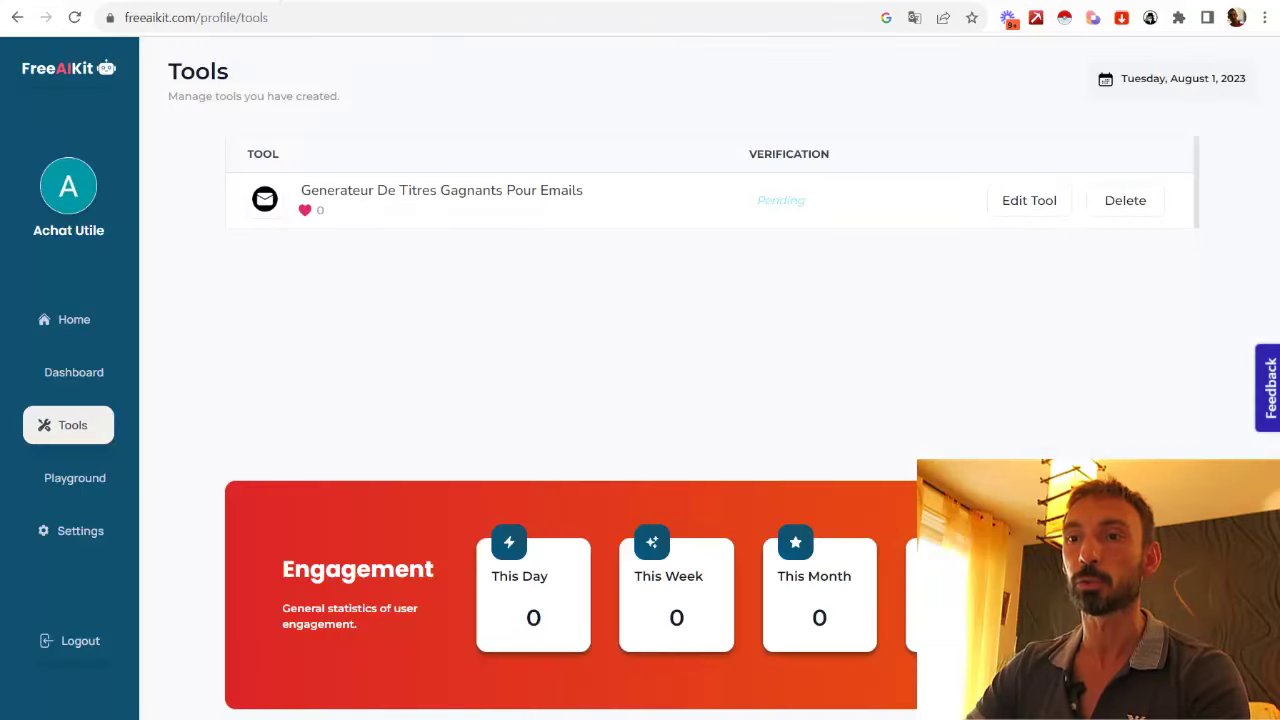
Return to FreeAIKit and open the home page with the Free AI Tools Collection
{"action": "left_click", "coordinate": [76, 321]}
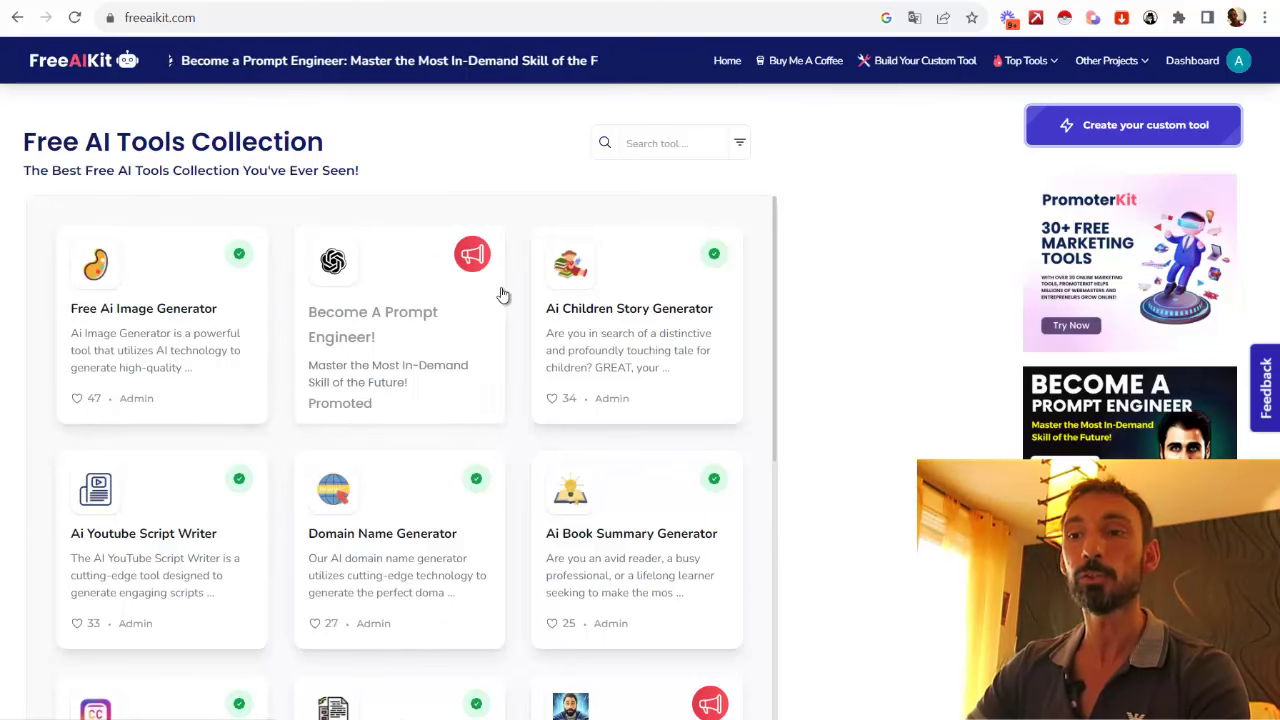
Browse the Free AI Tools Collection for tools matching sellable services, such as the Ai Instagram Caption Generator
{"action": "scroll", "coordinate": [166, 323], "scroll_direction": "down", "scroll_amount": 4}
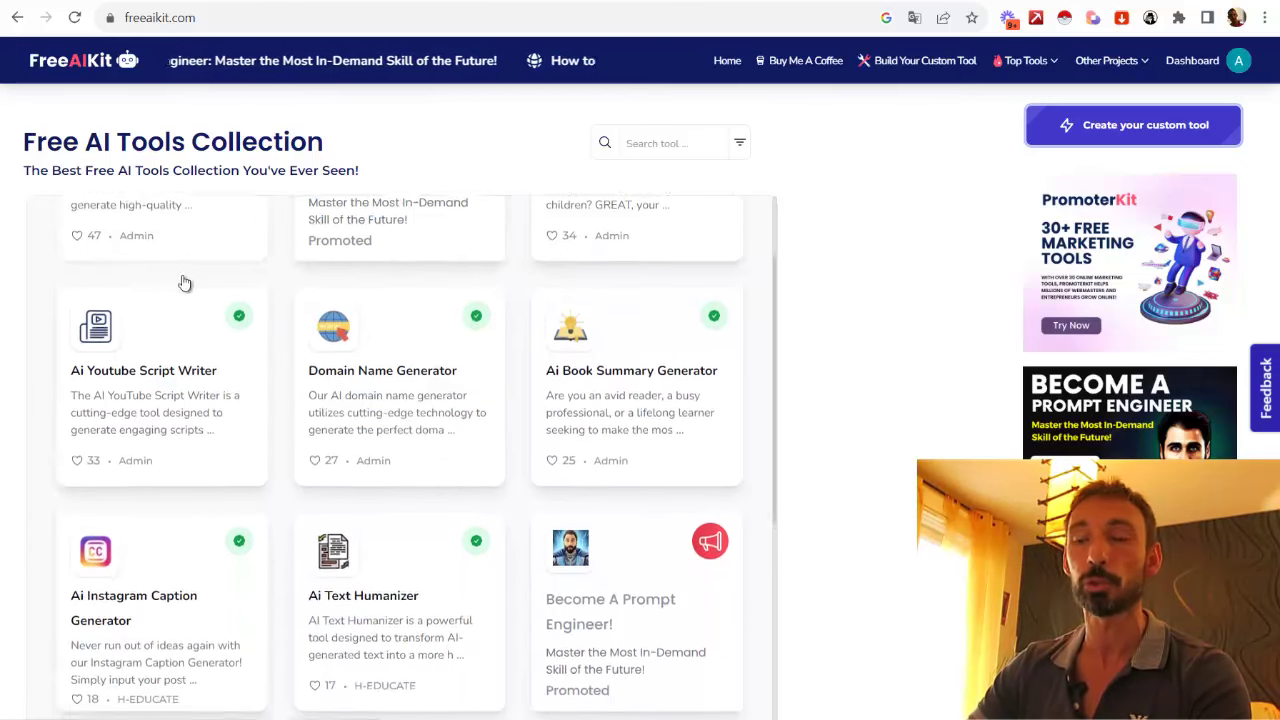
{"action": "scroll", "coordinate": [320, 370], "scroll_direction": "down", "scroll_amount": 2}
{"action": "scroll", "coordinate": [274, 363], "scroll_direction": "up", "scroll_amount": 1}
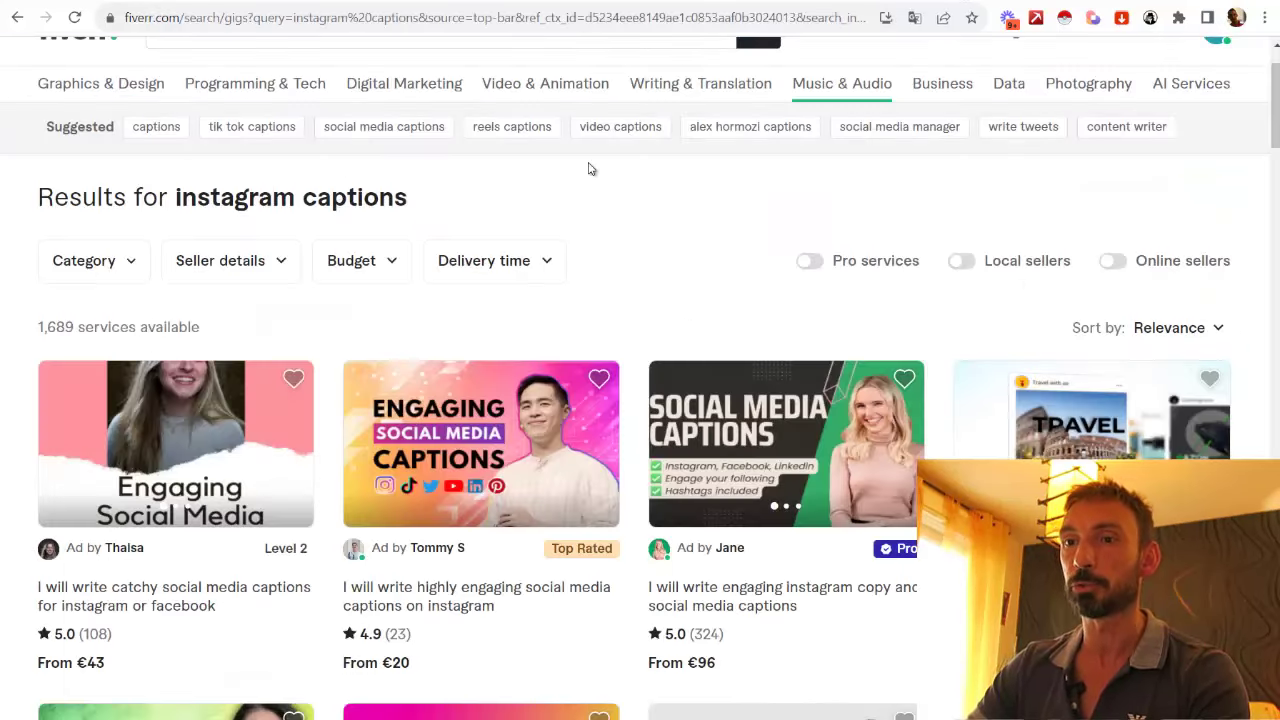
Switch to Fiverr and examine the services and starting prices offered for "instagram captions"
{"action": "scroll", "coordinate": [588, 169], "scroll_direction": "up", "scroll_amount": 2}
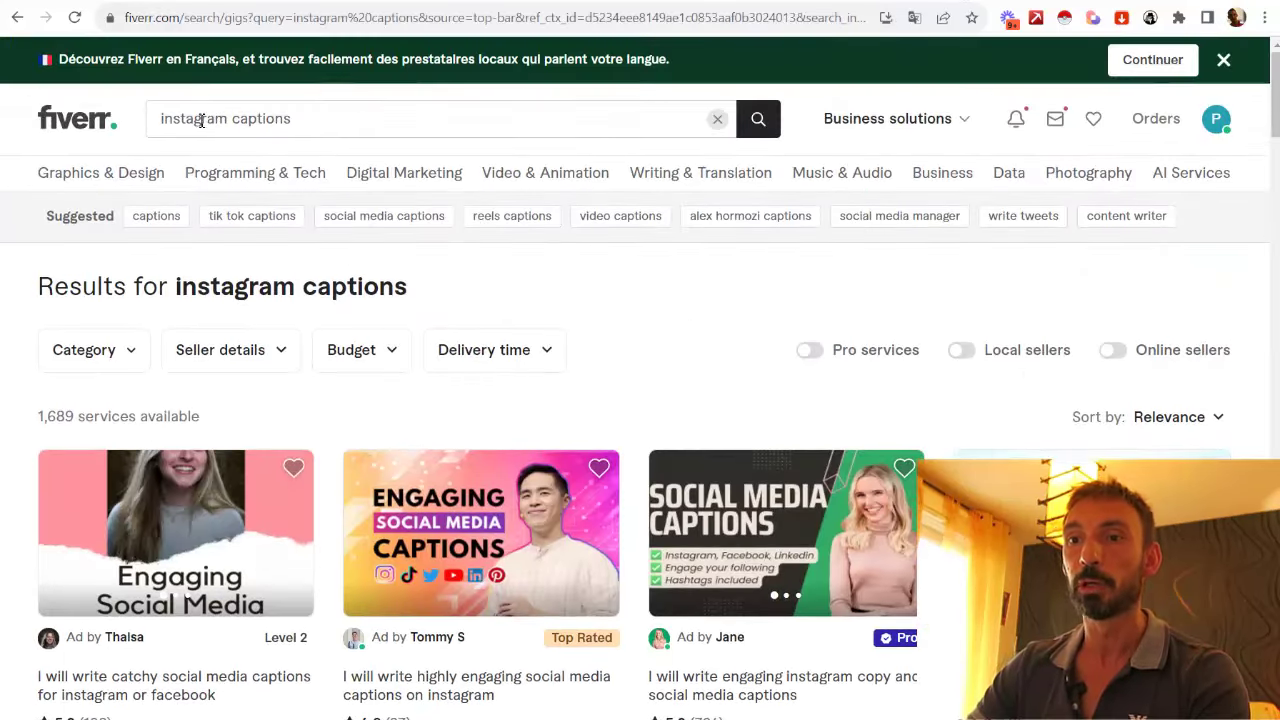
{"action": "scroll", "coordinate": [517, 231], "scroll_direction": "down", "scroll_amount": 4}
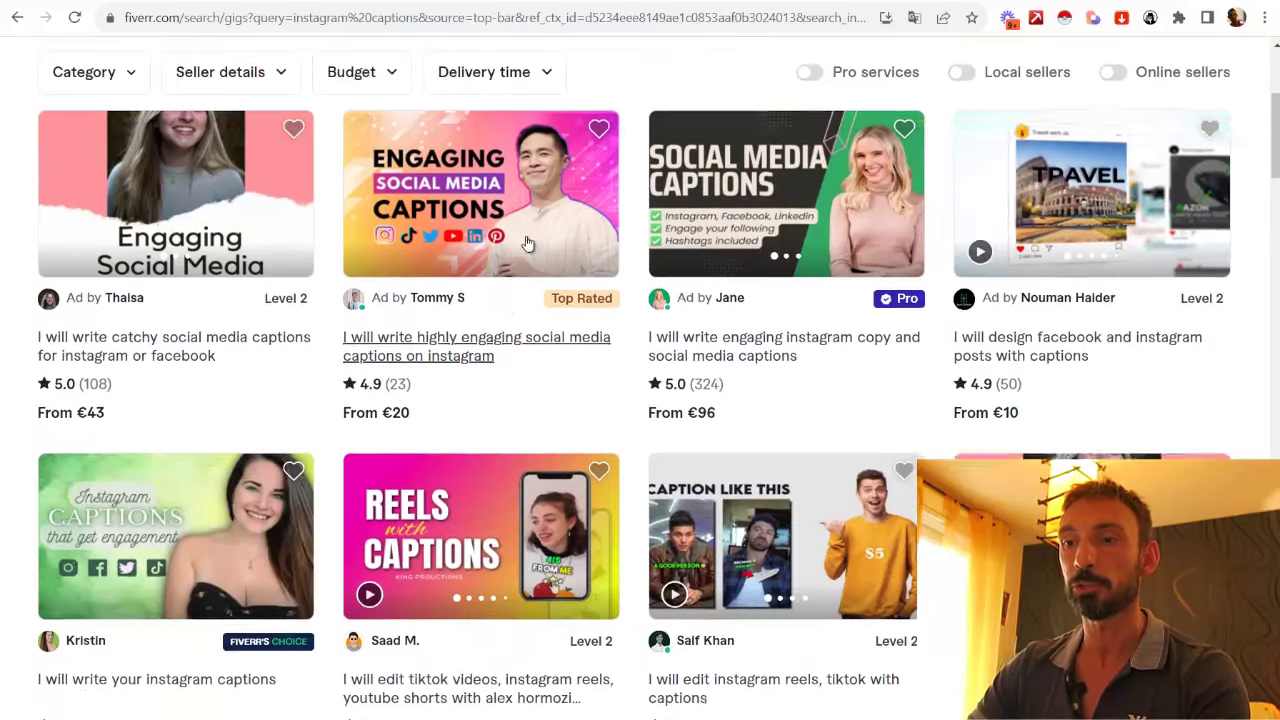
{"action": "scroll", "coordinate": [487, 333], "scroll_direction": "up", "scroll_amount": 1}
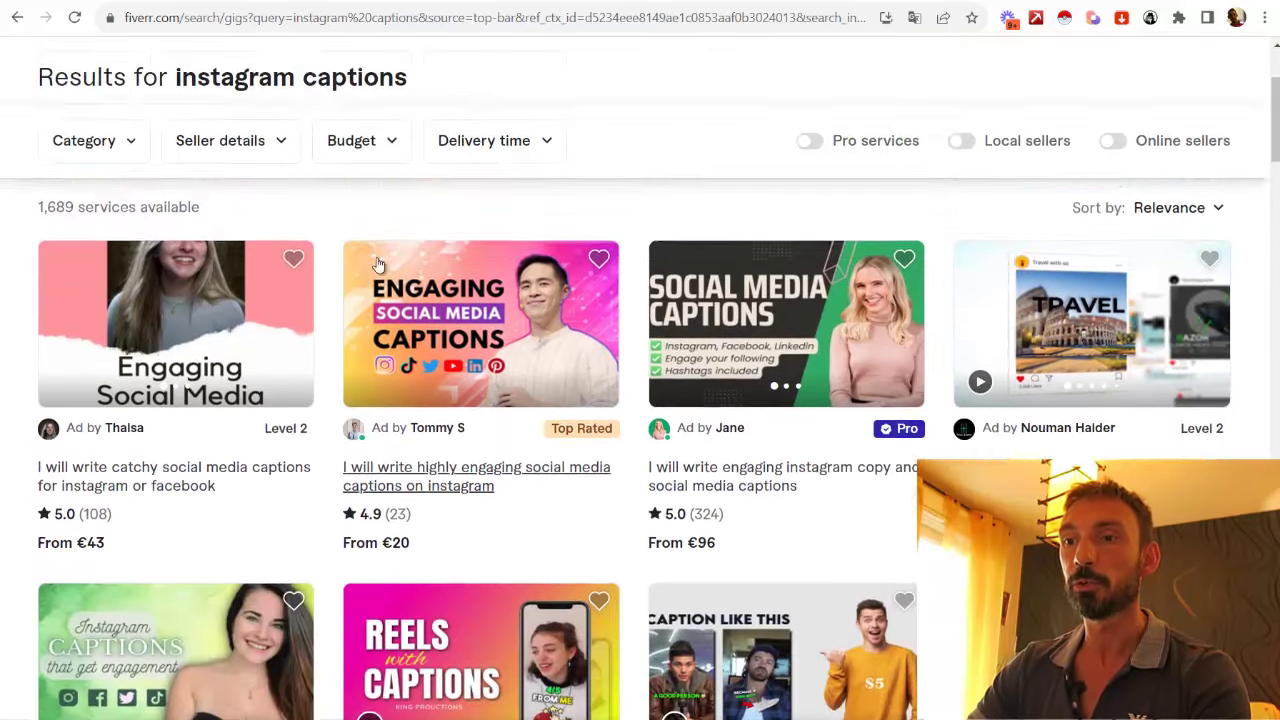
{"action": "scroll", "coordinate": [545, 295], "scroll_direction": "down", "scroll_amount": 1}
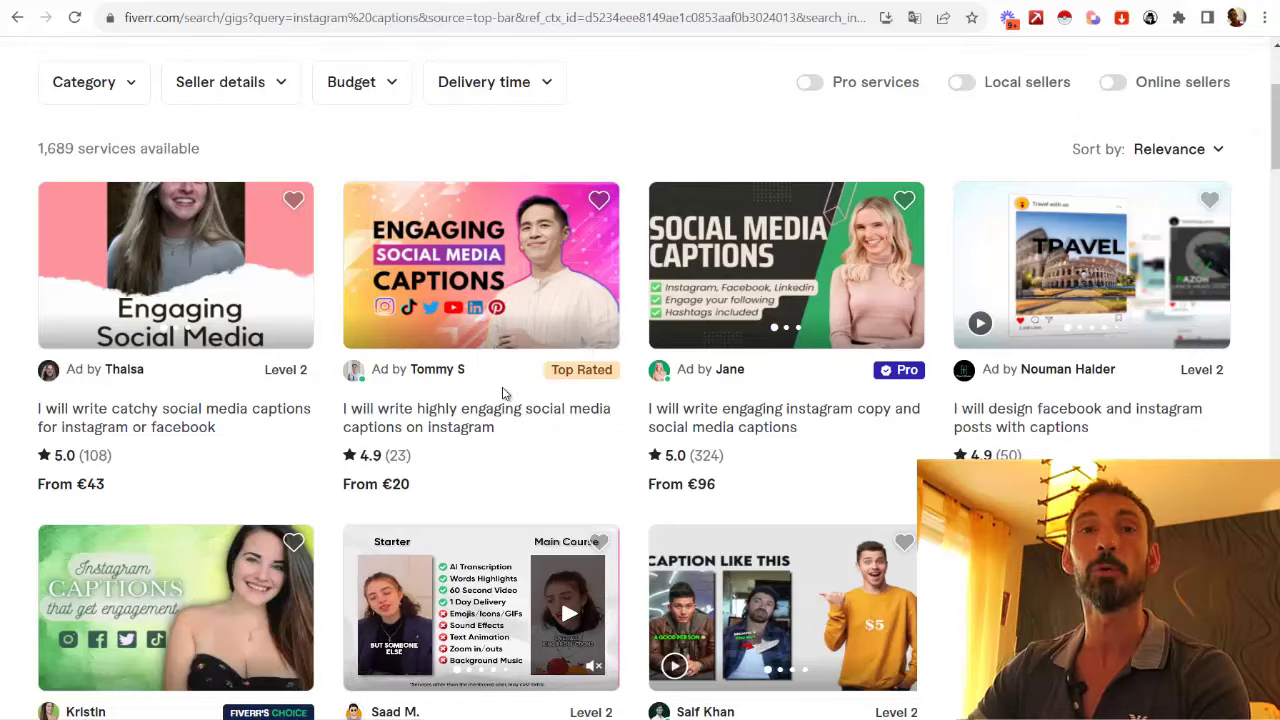
{"action": "scroll", "coordinate": [837, 302], "scroll_direction": "up", "scroll_amount": 2}
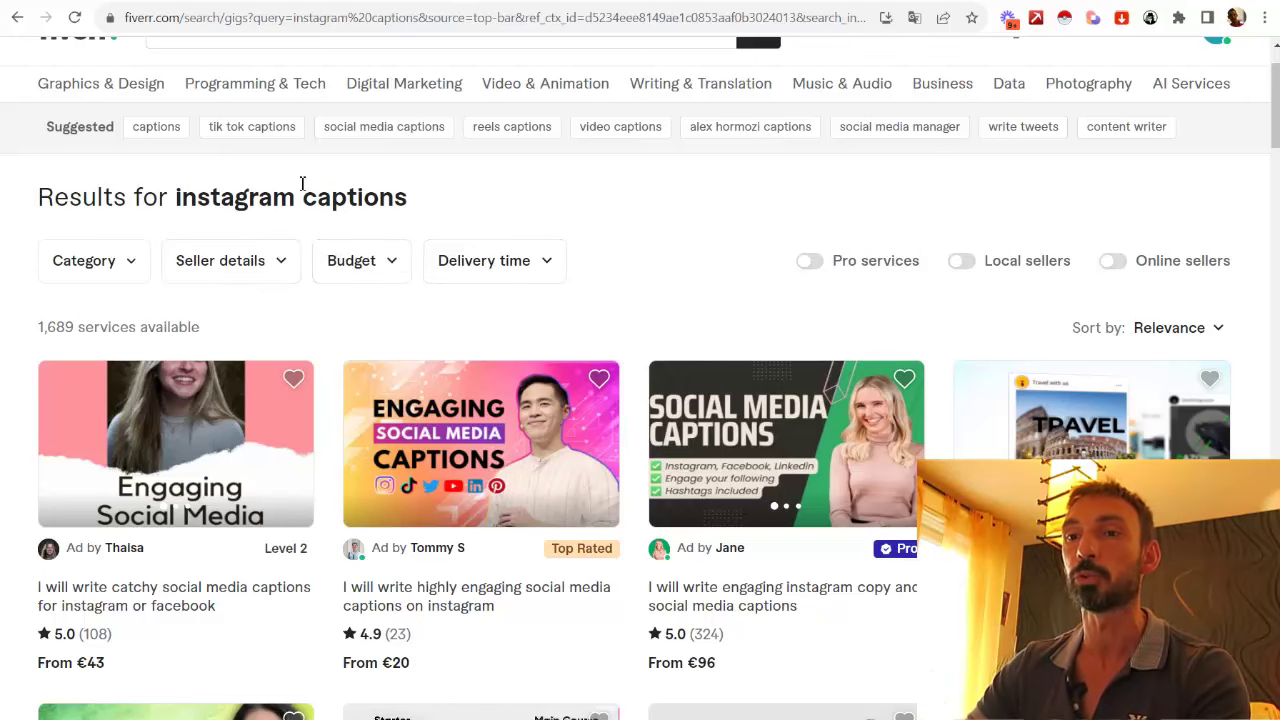
{"action": "scroll", "coordinate": [209, 122], "scroll_direction": "up", "scroll_amount": 2}
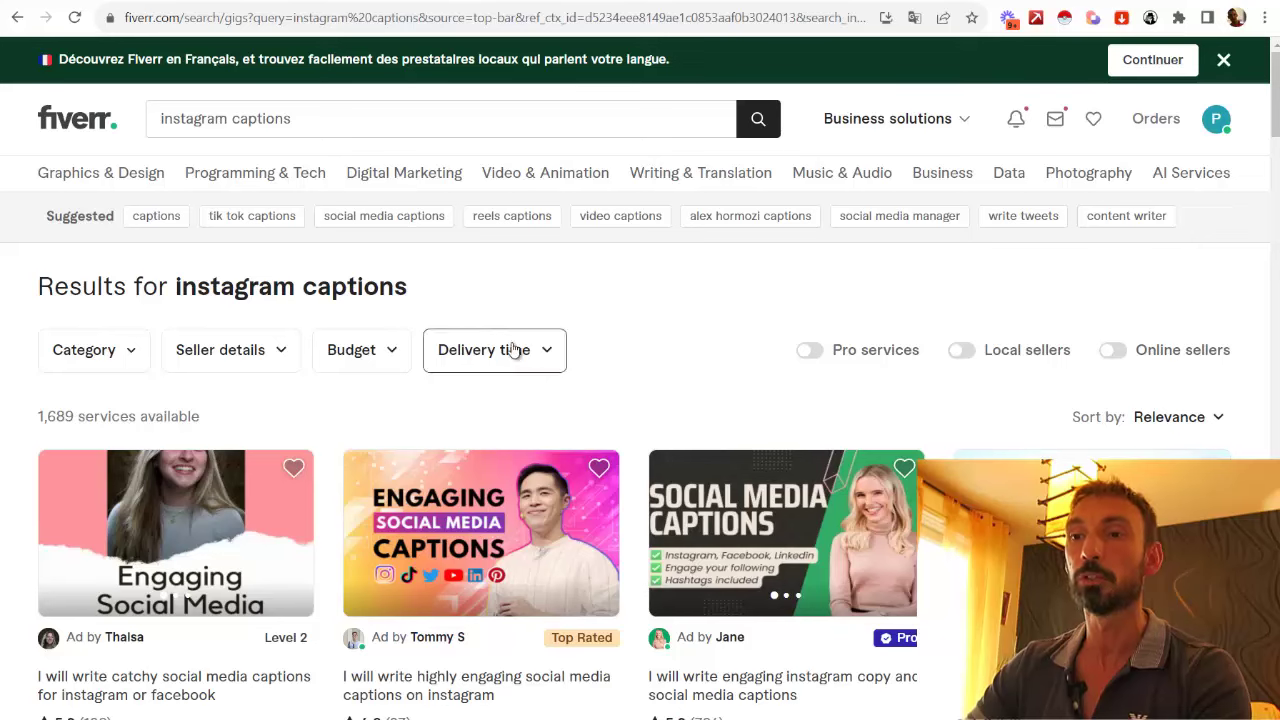